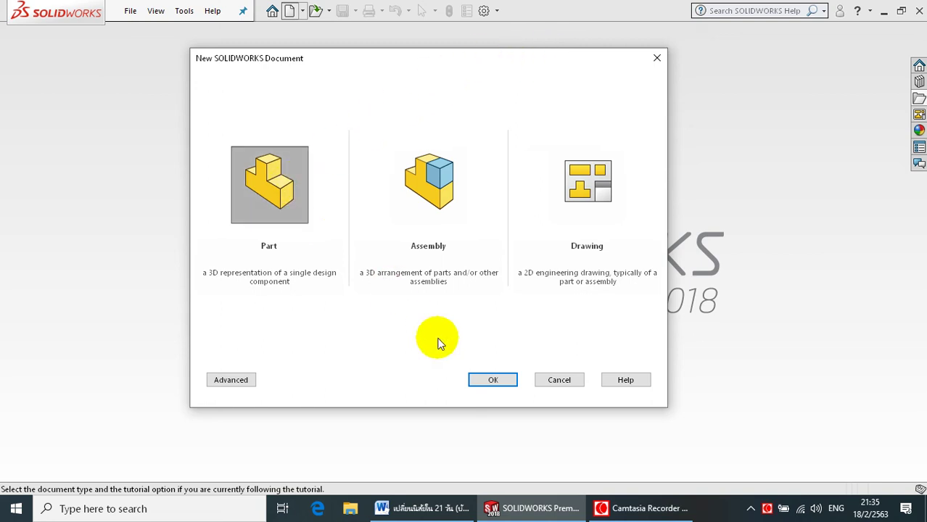
Create a new part document and select the Front Plane.
left_click(497, 381)
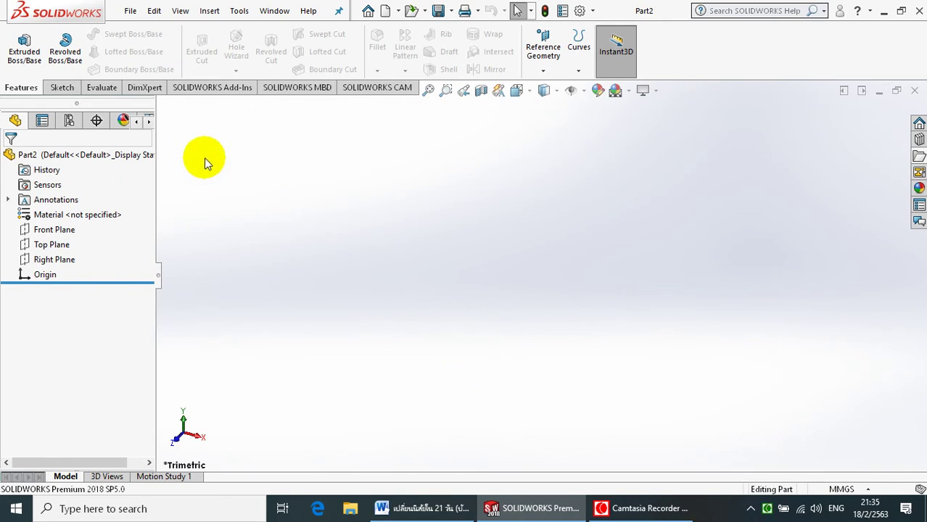
left_click(60, 232)
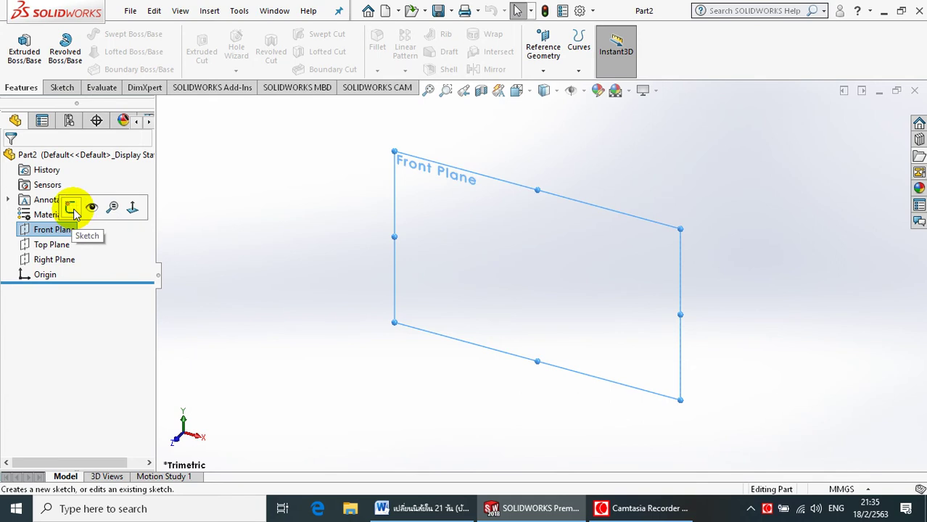
Sketch on the Front Plane three connected lines: vertical down to the origin, horizontal right, slanted back up-left.
left_click(71, 209)
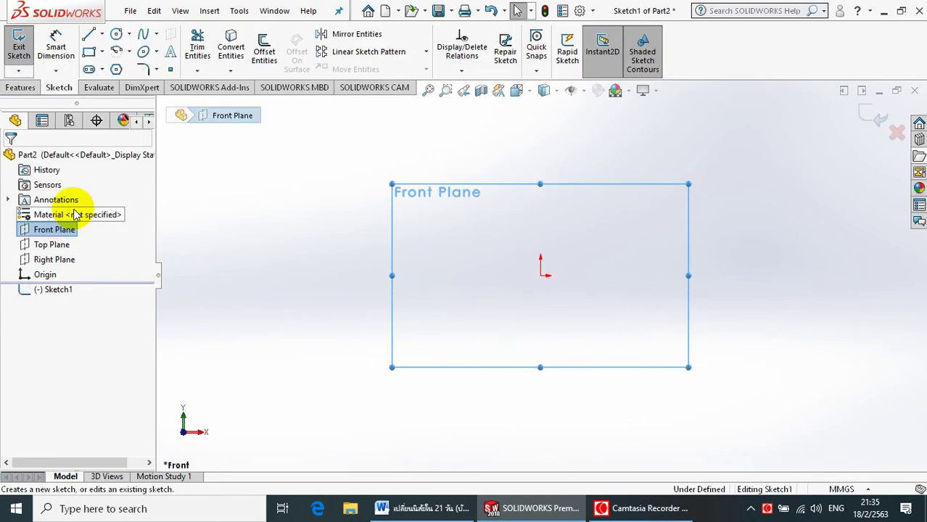
left_click(89, 36)
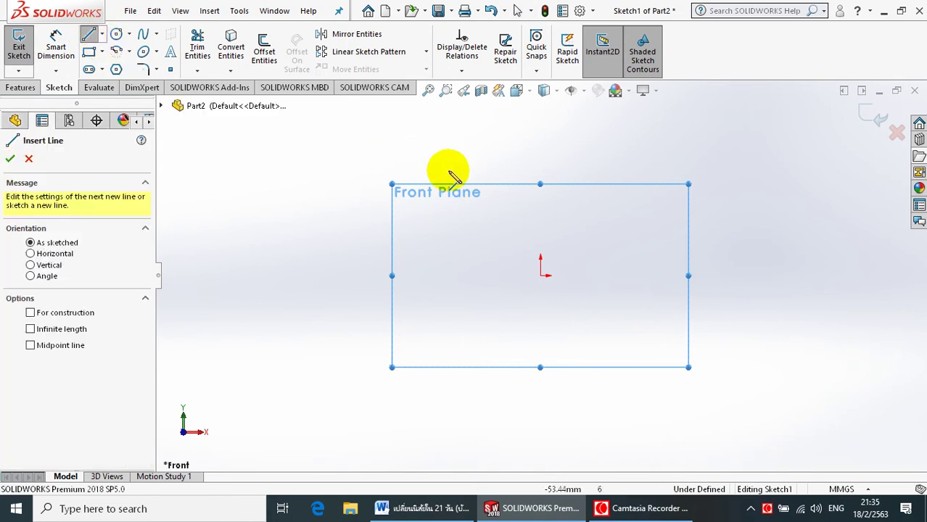
left_click(541, 166)
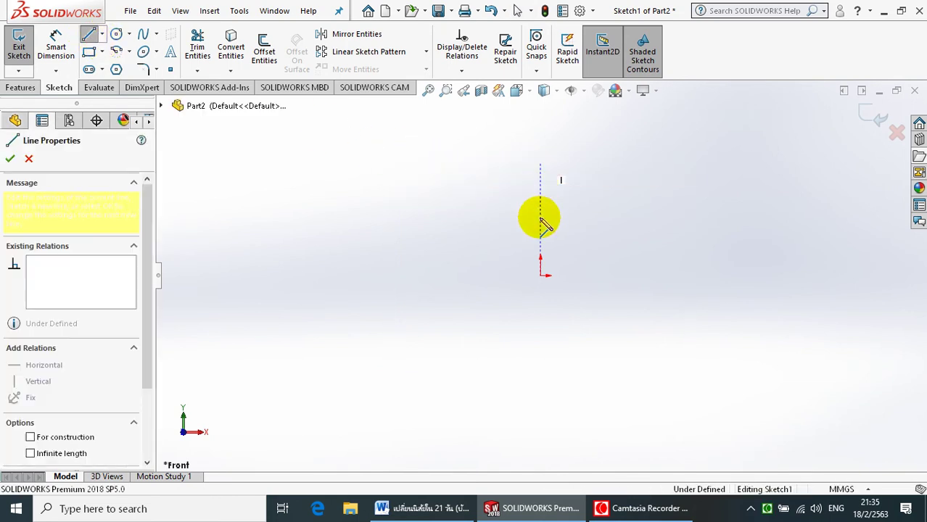
left_click(540, 276)
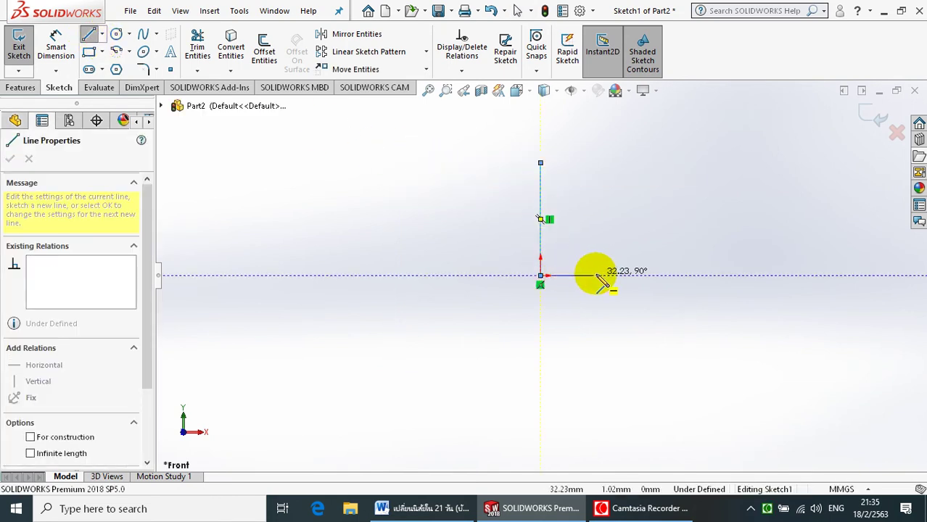
left_click(658, 275)
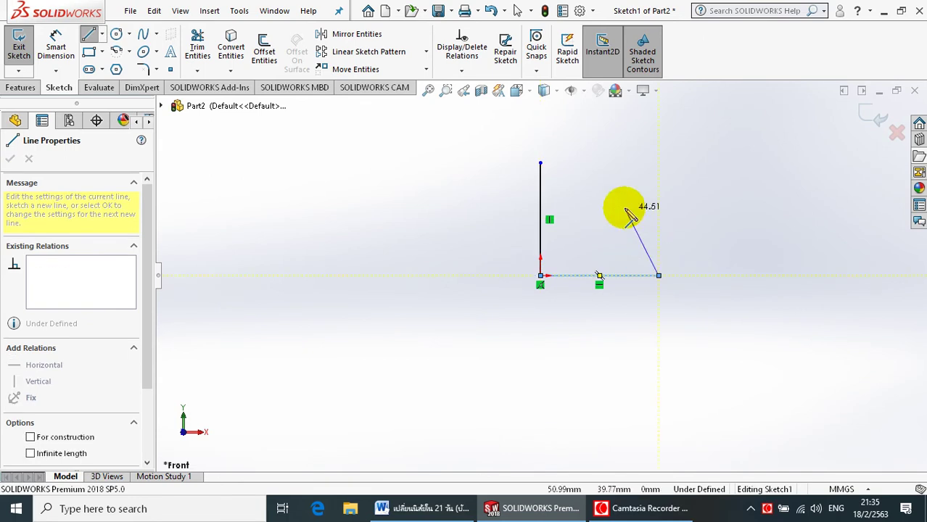
left_click(625, 172)
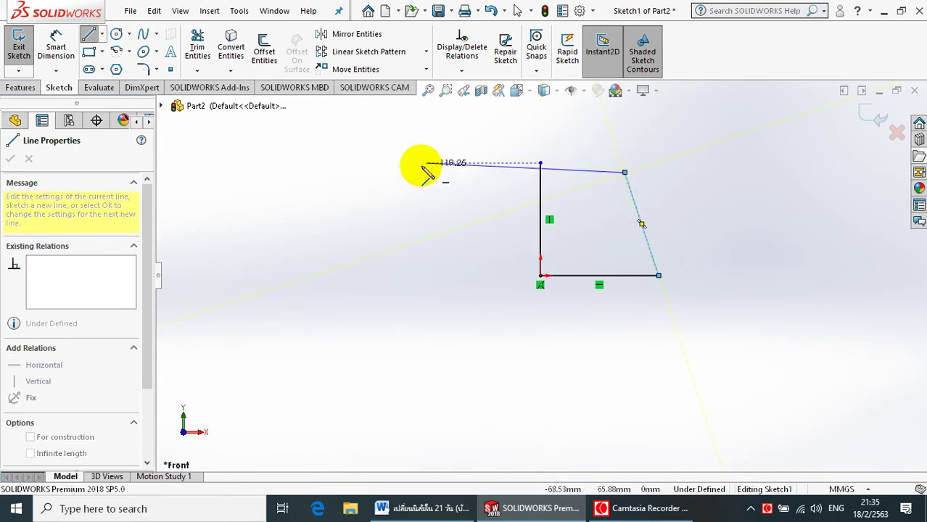
left_click(116, 36)
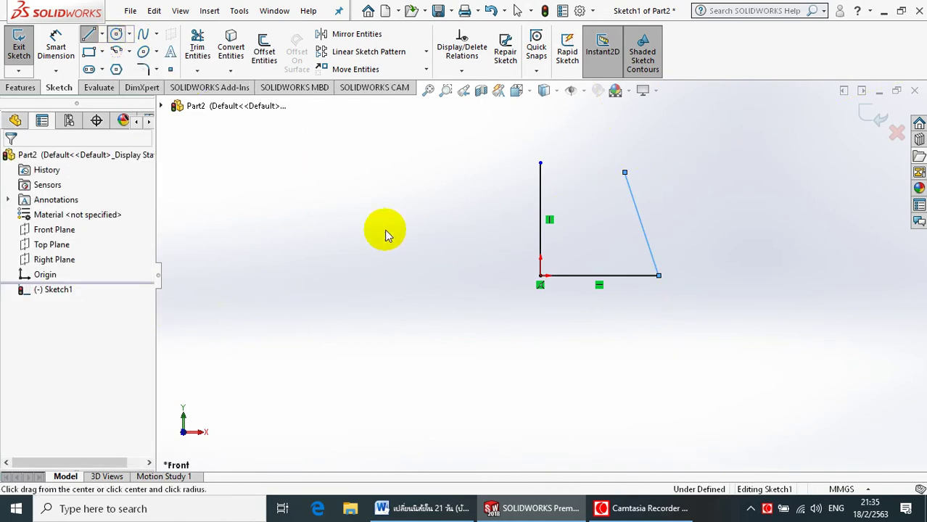
Draw a circle centred on the origin passing through the vertical line's top.
left_click(540, 275)
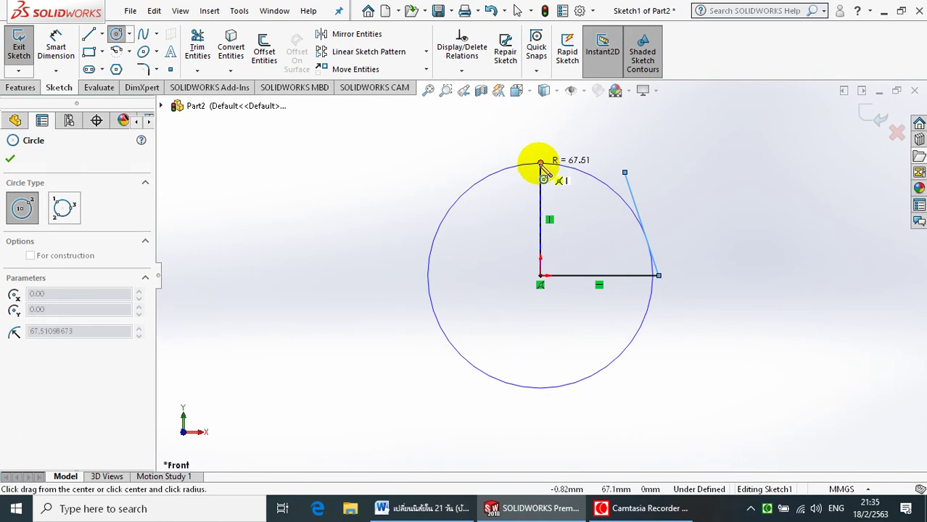
left_click(540, 163)
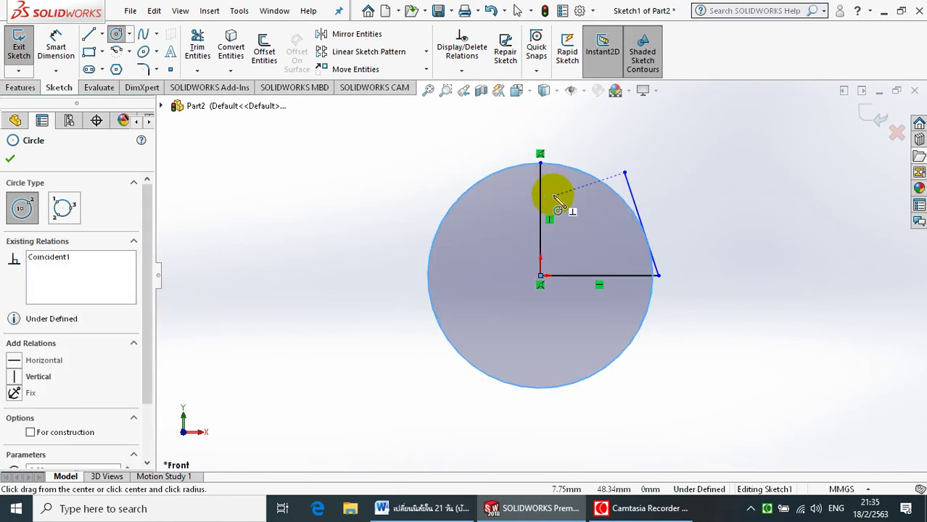
key("Escape")
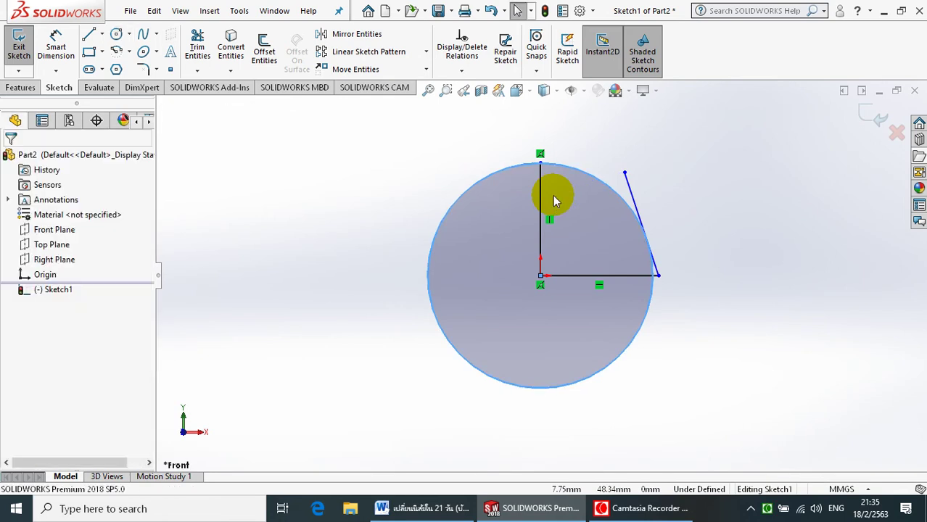
left_click_drag(541, 164, 541, 148)
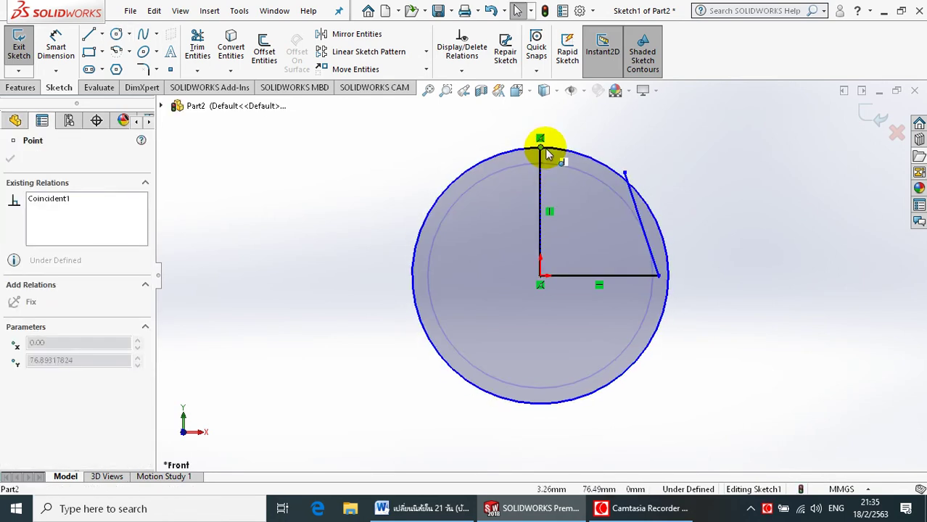
left_click(674, 164)
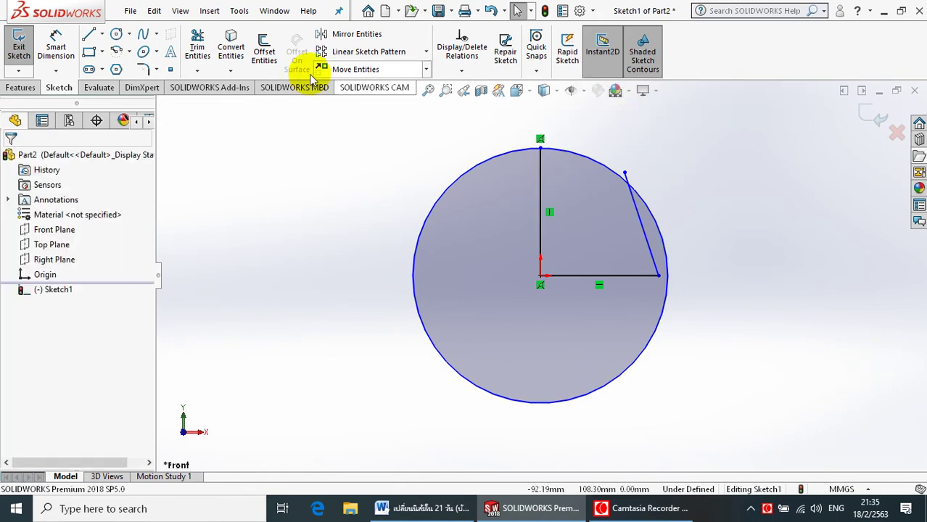
Add a 57.72 mm vertical construction line rising from the bottom line's right end.
left_click(88, 34)
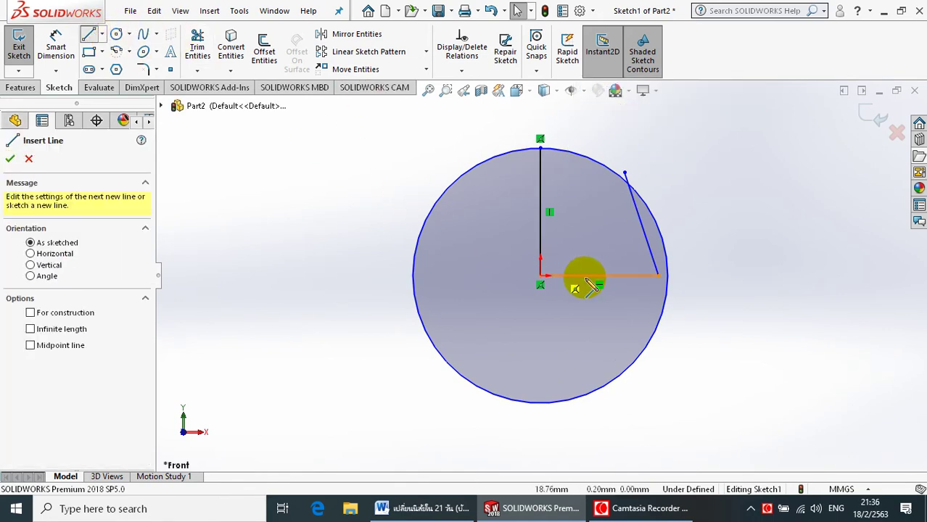
left_click(659, 275)
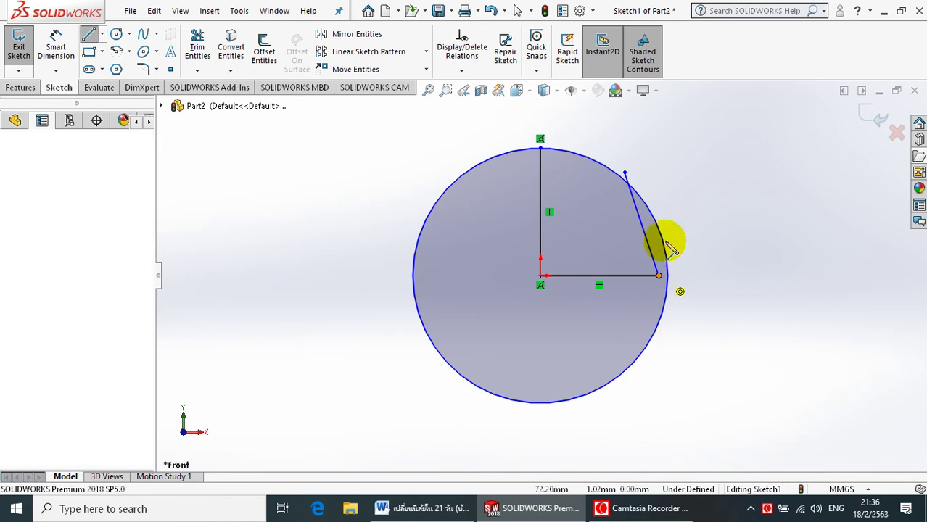
left_click(659, 181)
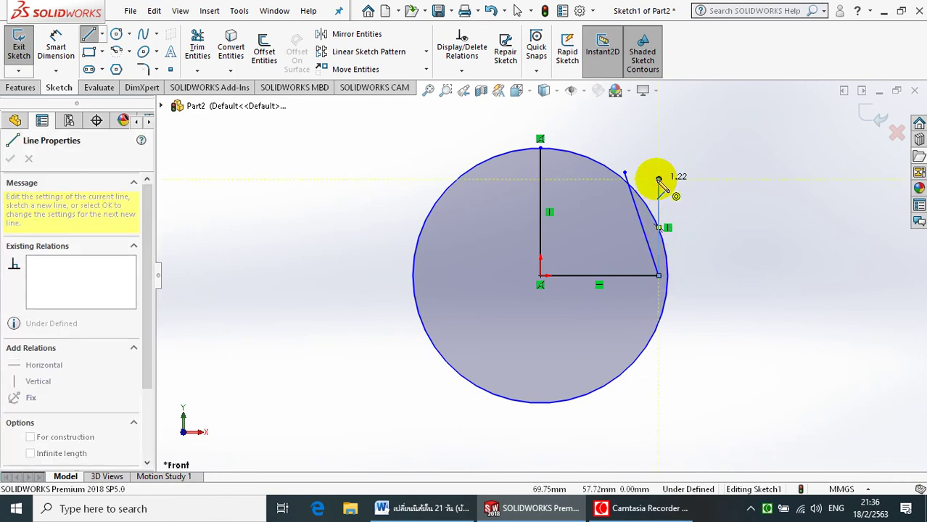
key("Escape")
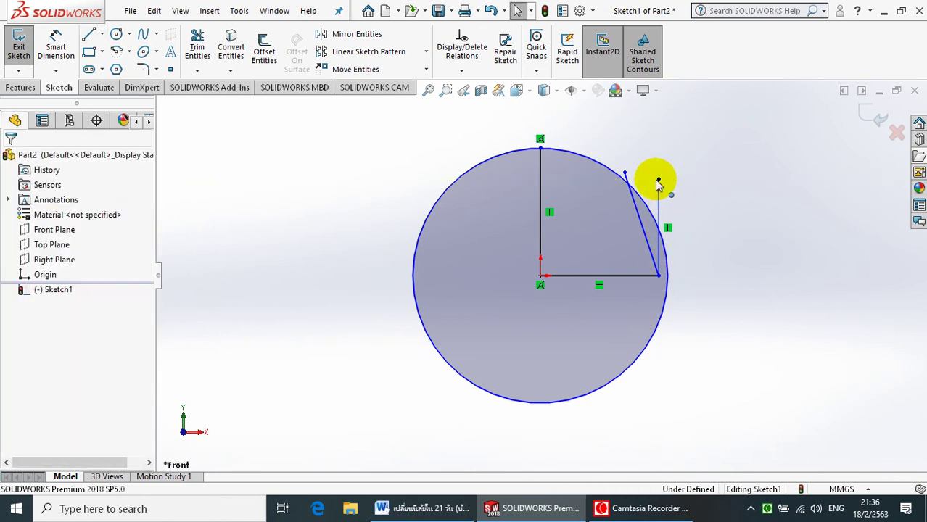
left_click(660, 205)
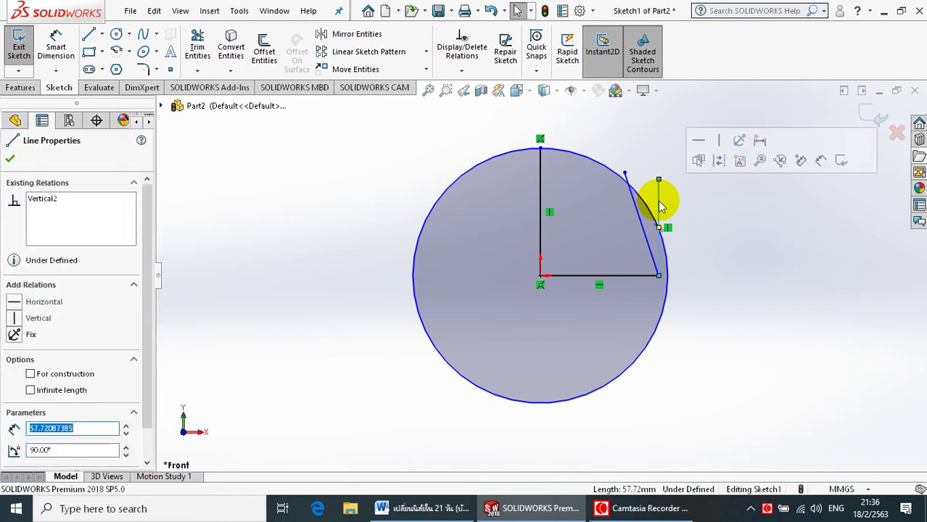
left_click(718, 163)
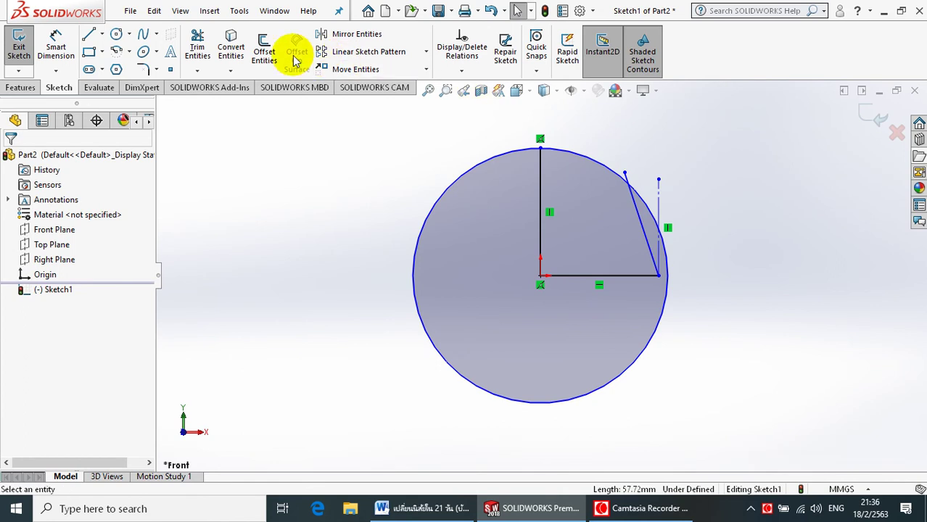
Power-trim the circle down to the single arc joining the vertical and slanted lines.
left_click(200, 53)
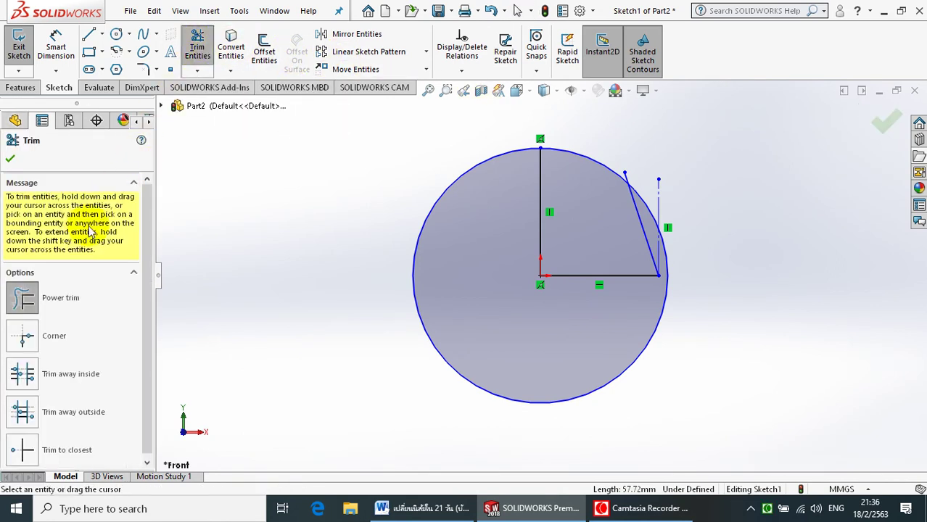
left_click(436, 205)
left_click_drag(420, 180, 445, 215)
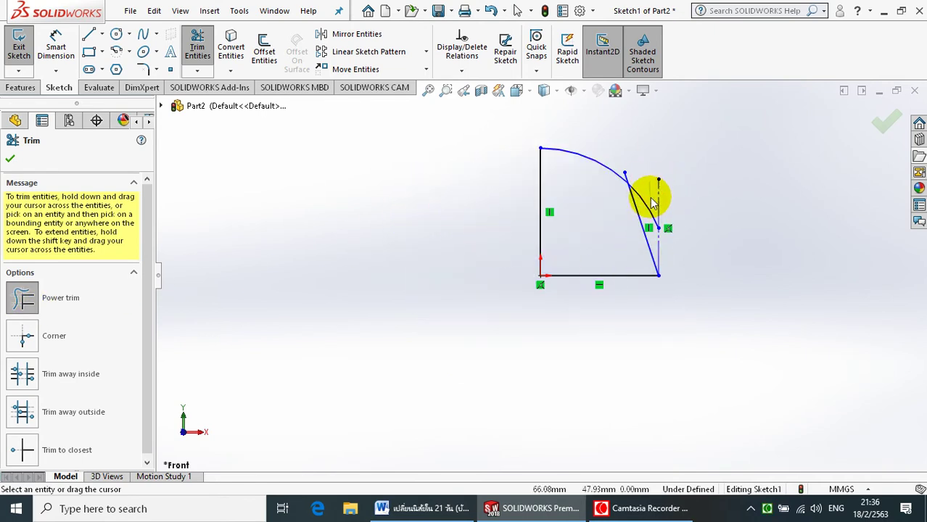
mouse_move(651, 225)
left_mouse_down()
mouse_move(628, 180)
mouse_move(643, 138)
left_mouse_up()
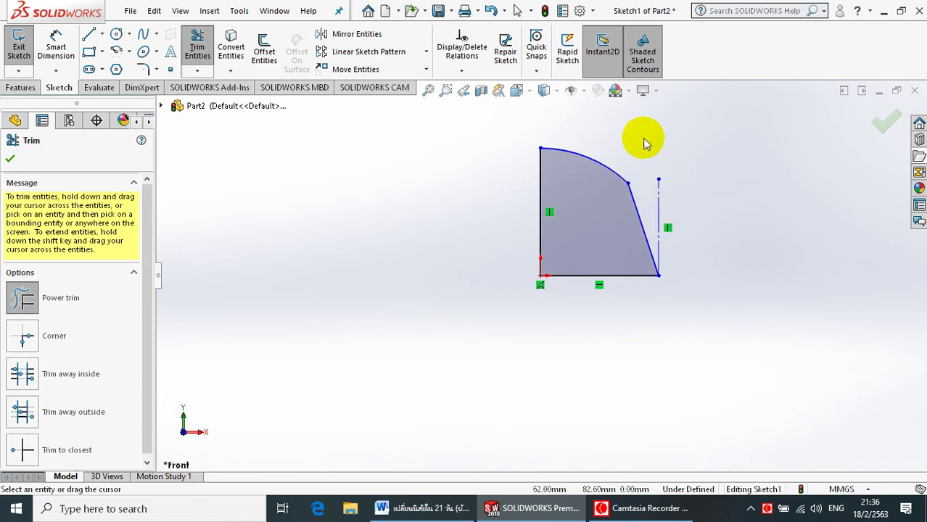
scroll(643, 138, "down", 1)
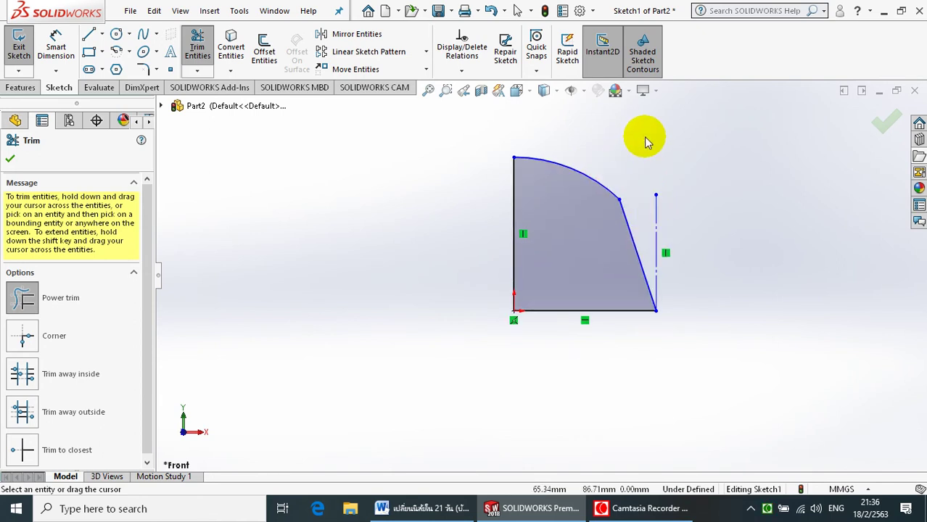
Dimension the arc radius to 64 mm and the base line to 60 mm.
left_click(56, 43)
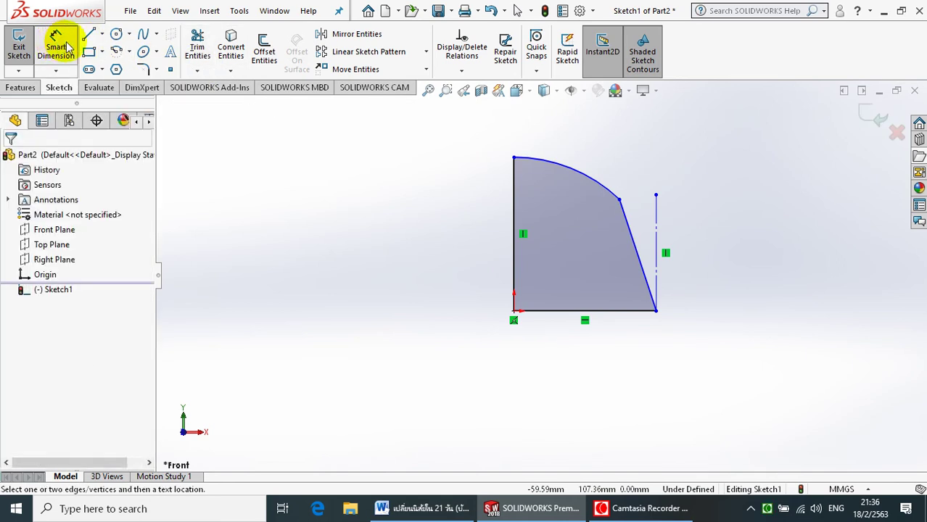
left_click(571, 169)
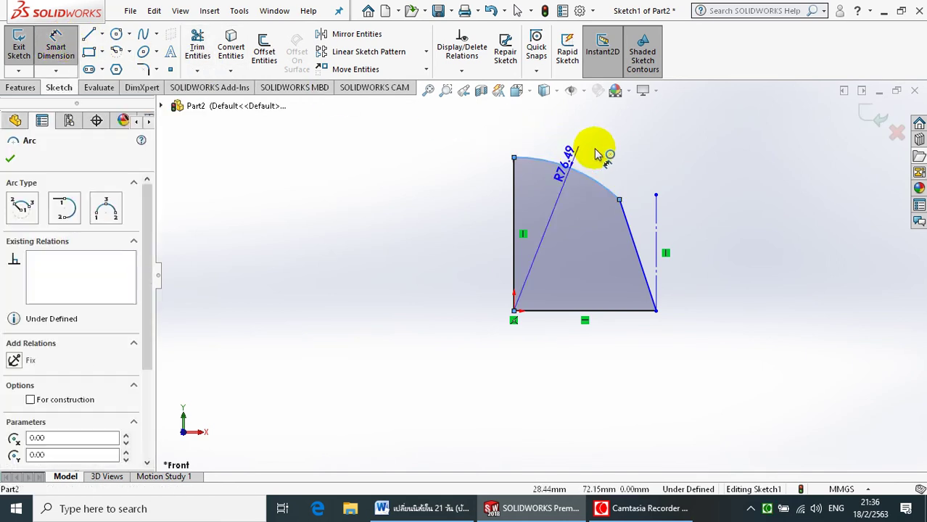
left_click(600, 143)
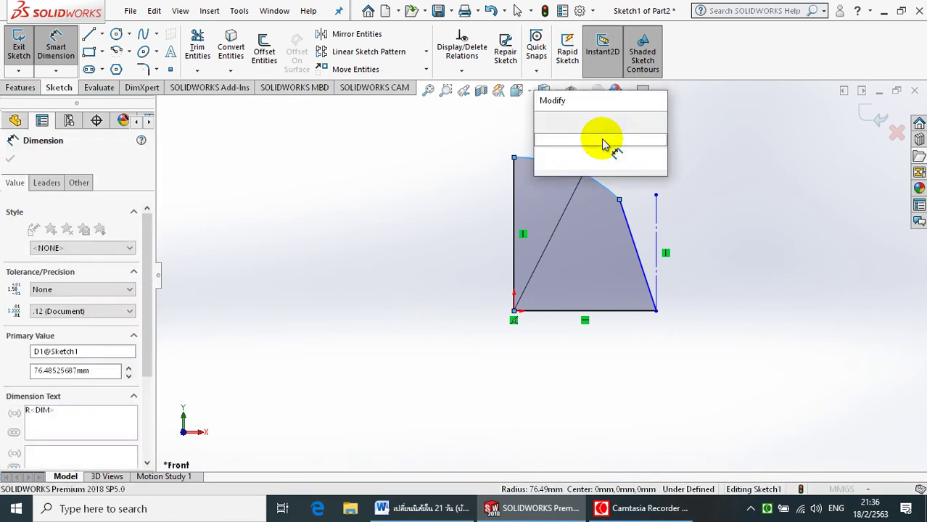
type("64")
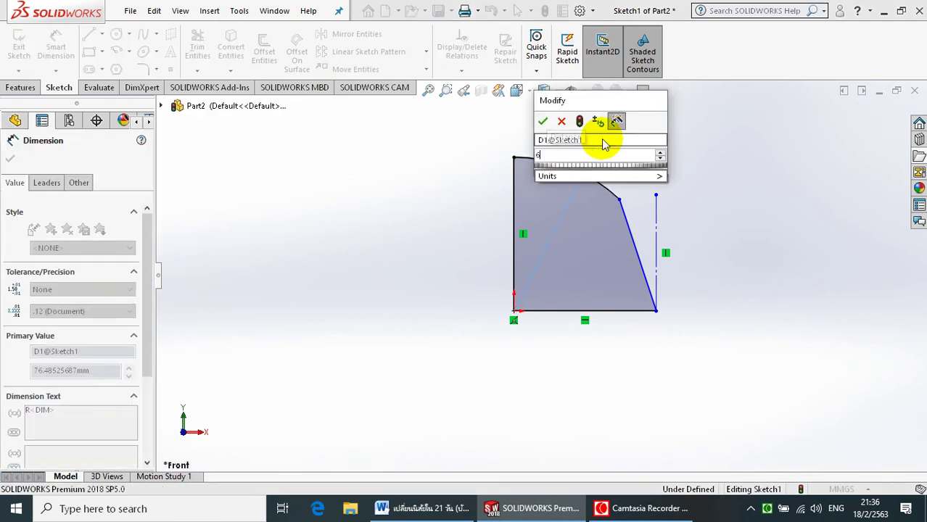
left_click(544, 122)
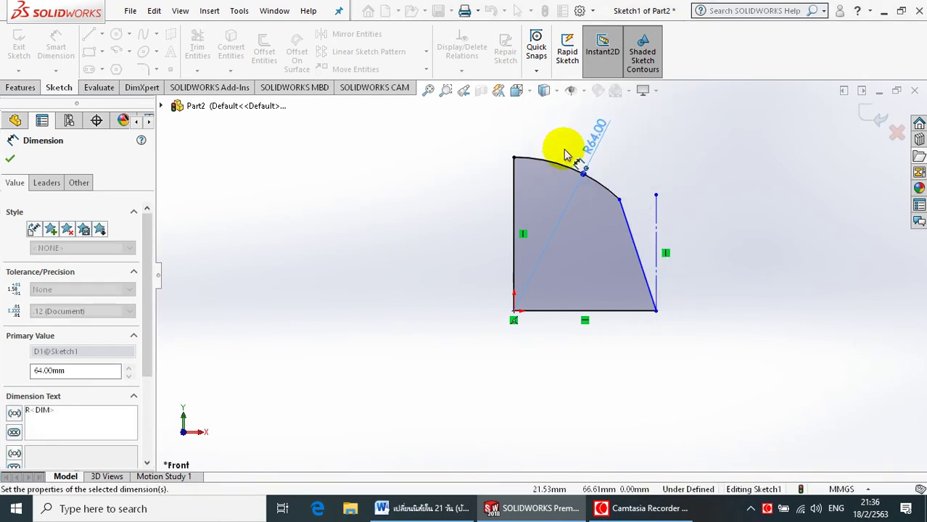
left_click(621, 317)
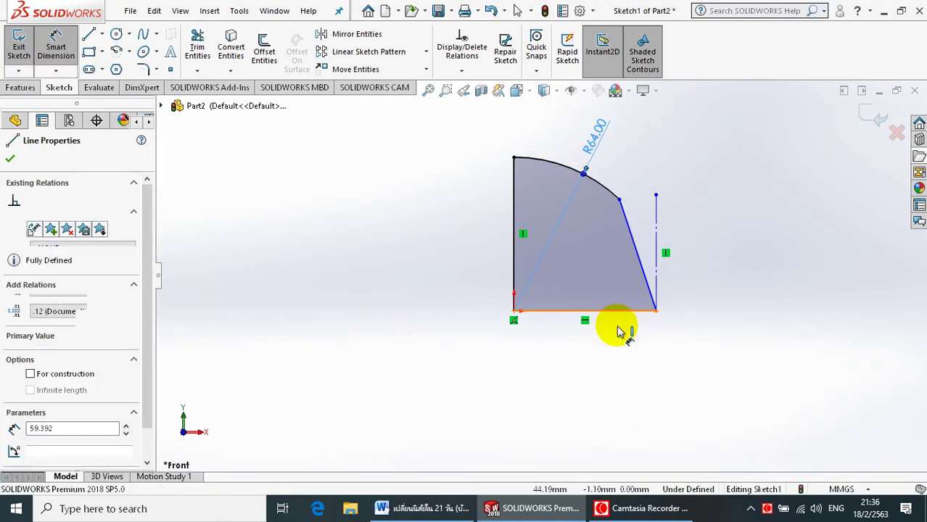
left_click(613, 359)
left_click(613, 359)
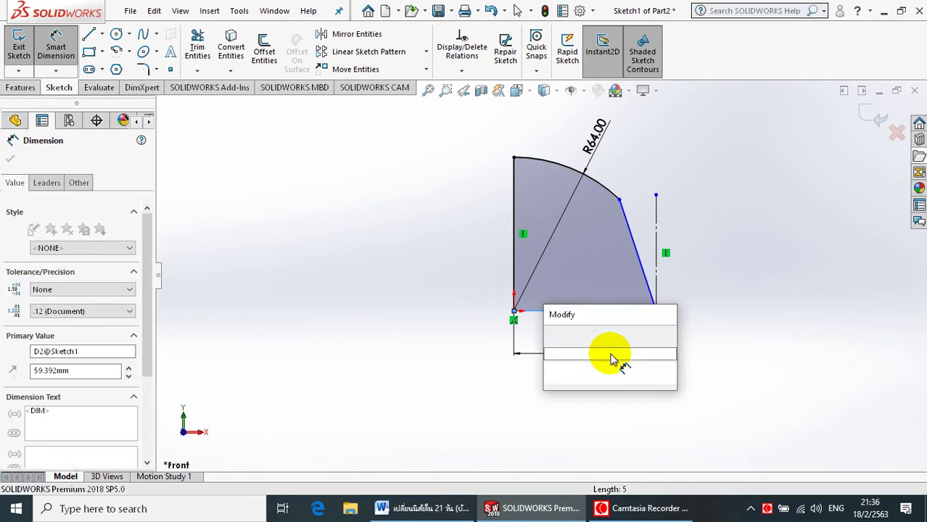
type("60")
key("Return")
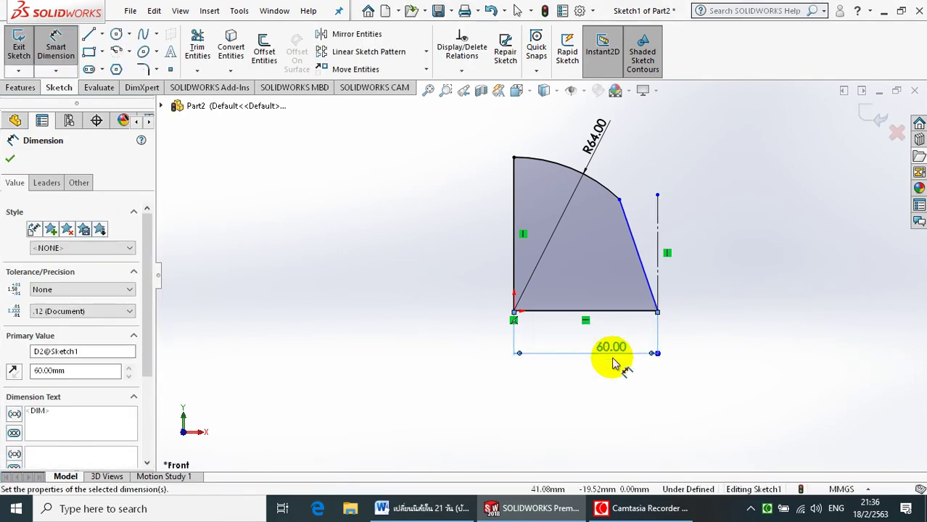
Set a 5° angle between the right edge and slanted edge, and make the left edge construction.
left_click(658, 222)
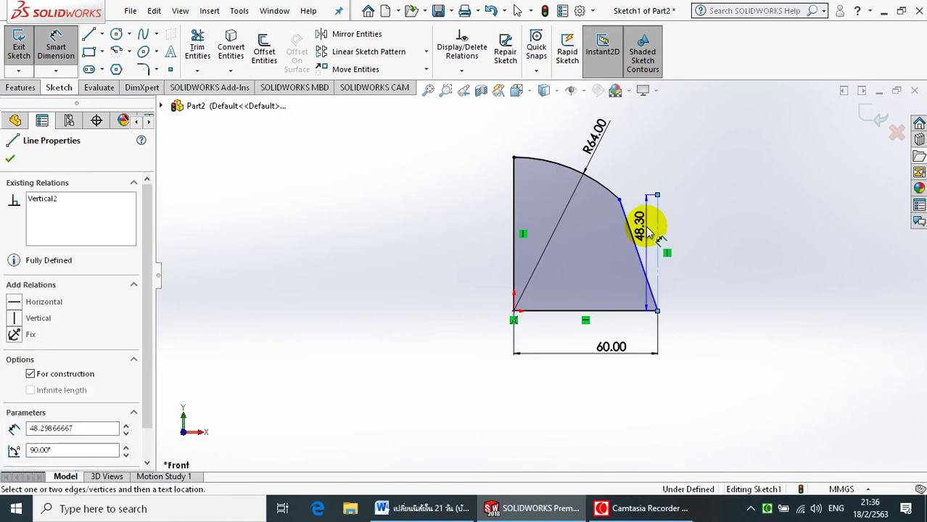
left_click(631, 232)
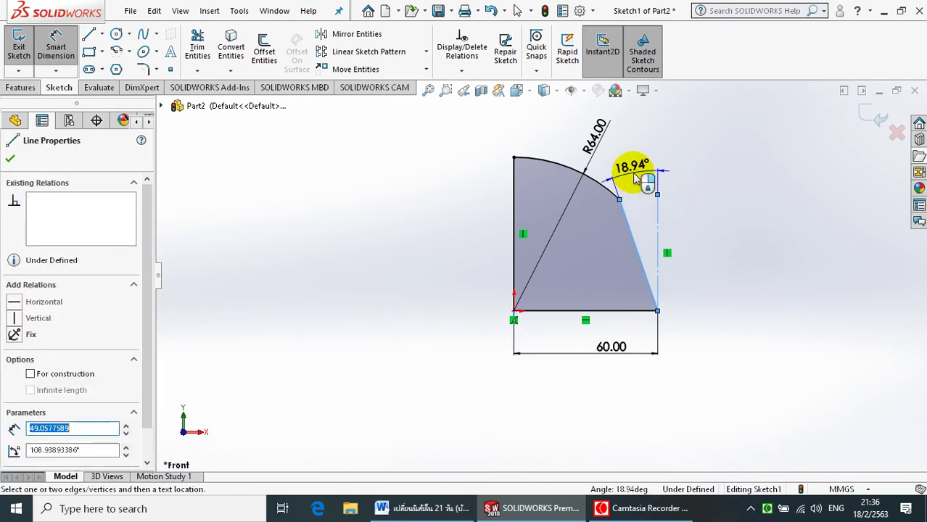
left_click(635, 179)
left_click(636, 179)
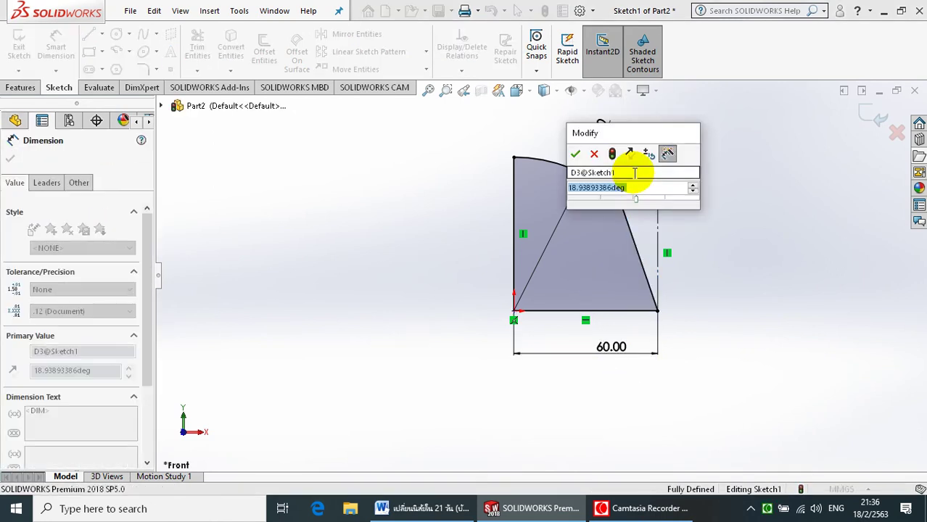
type("5")
key("Return")
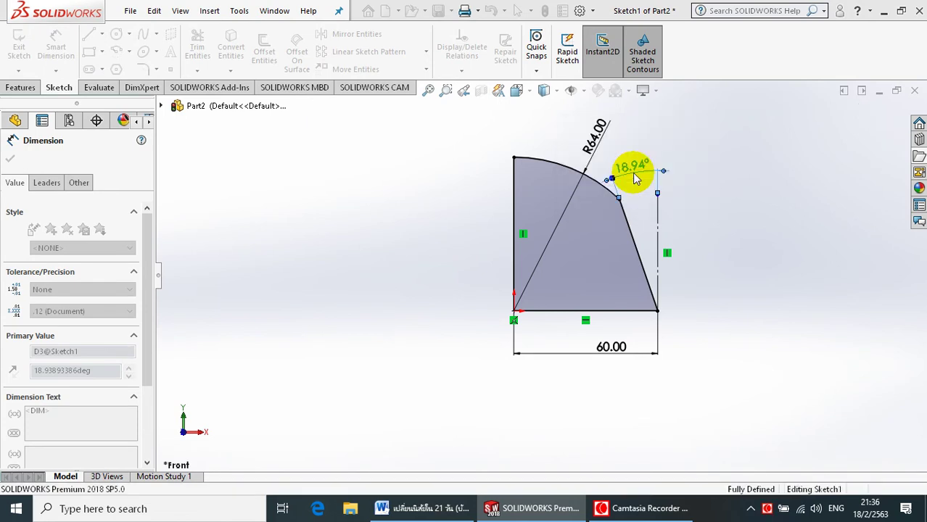
scroll(695, 116, "down", 1)
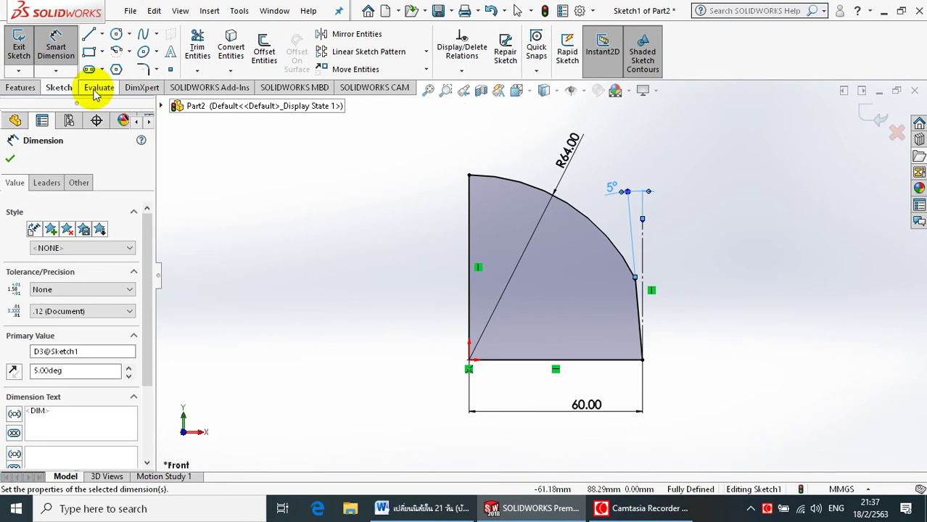
left_click(16, 157)
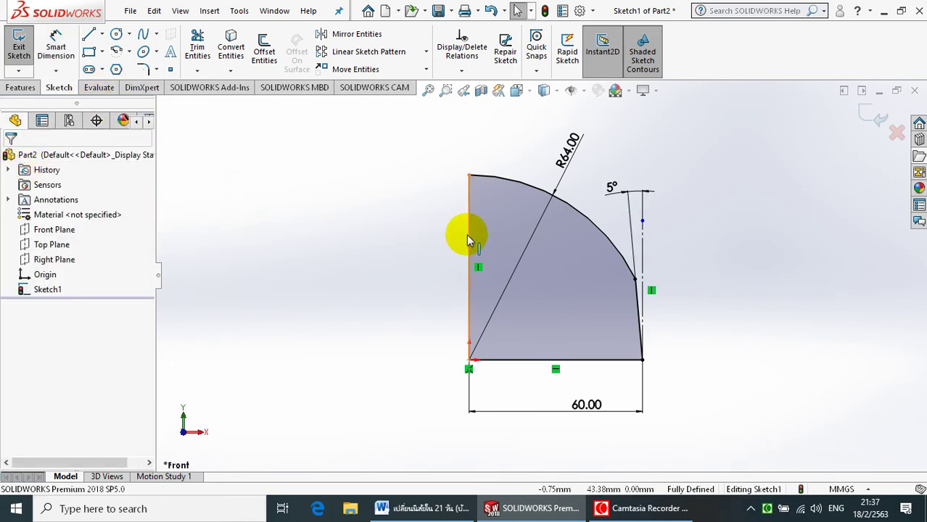
left_click(469, 240)
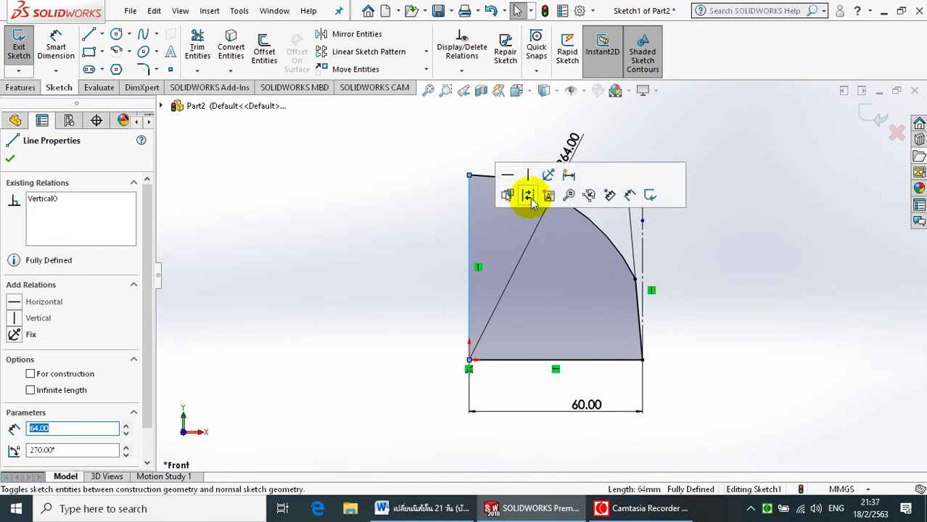
left_click(529, 197)
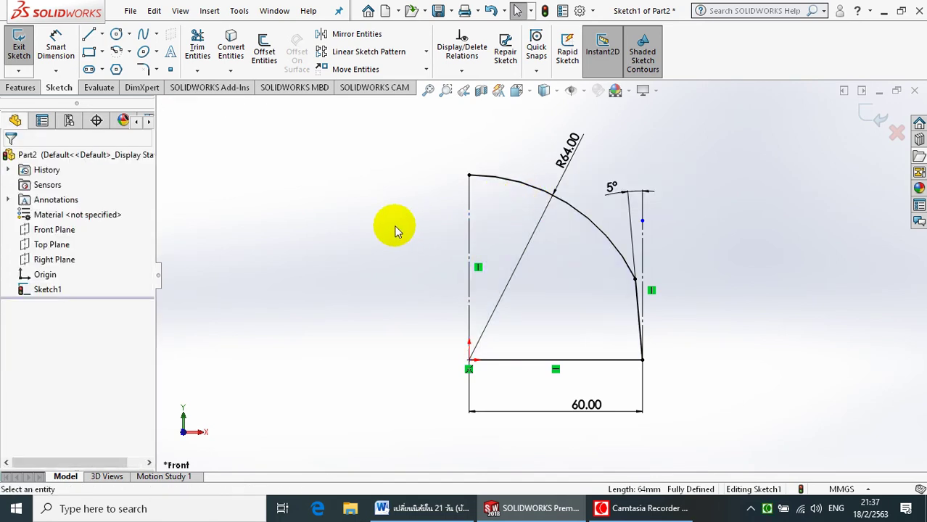
Revolve the profile 180° mid-plane about the left construction line to form the half-dome.
left_click(22, 88)
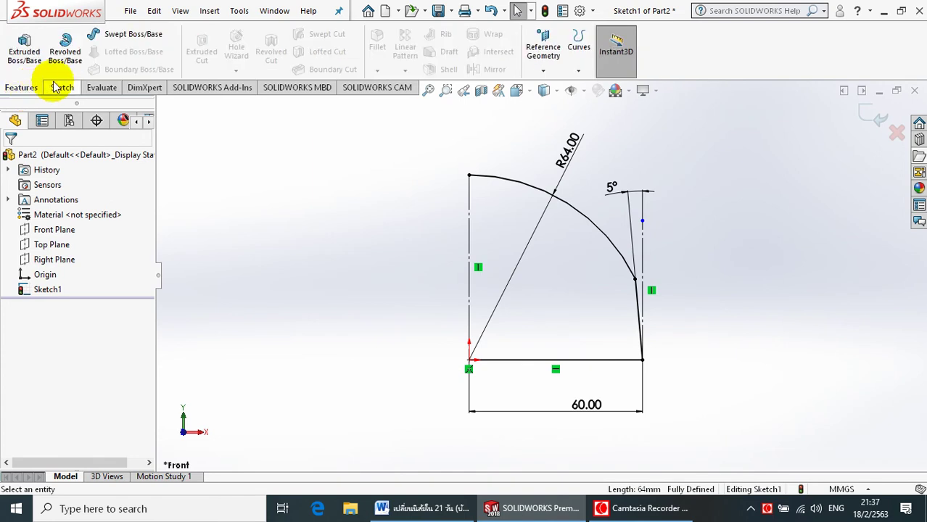
left_click(65, 55)
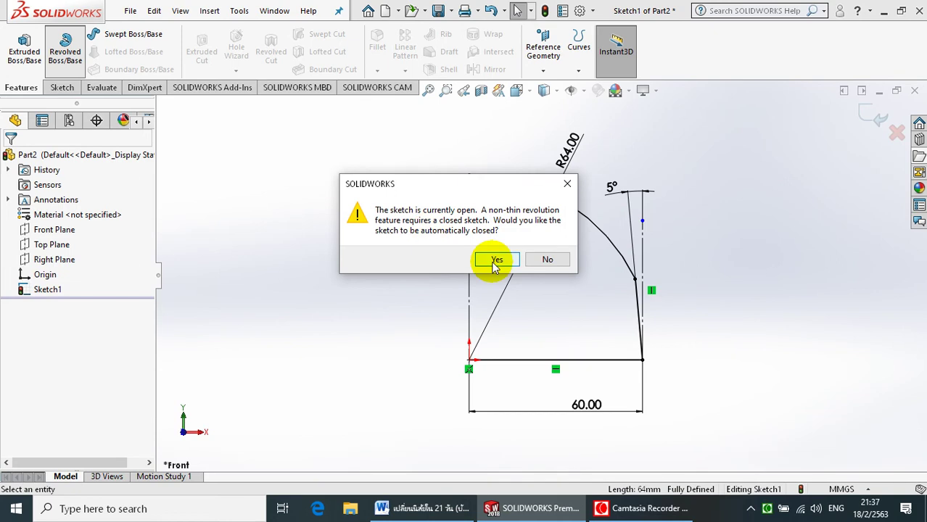
left_click(494, 259)
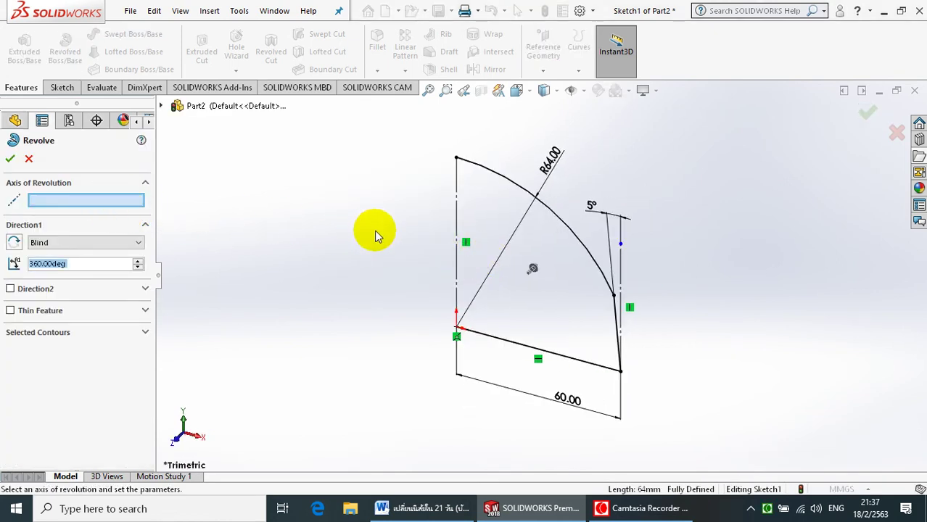
left_click(457, 231)
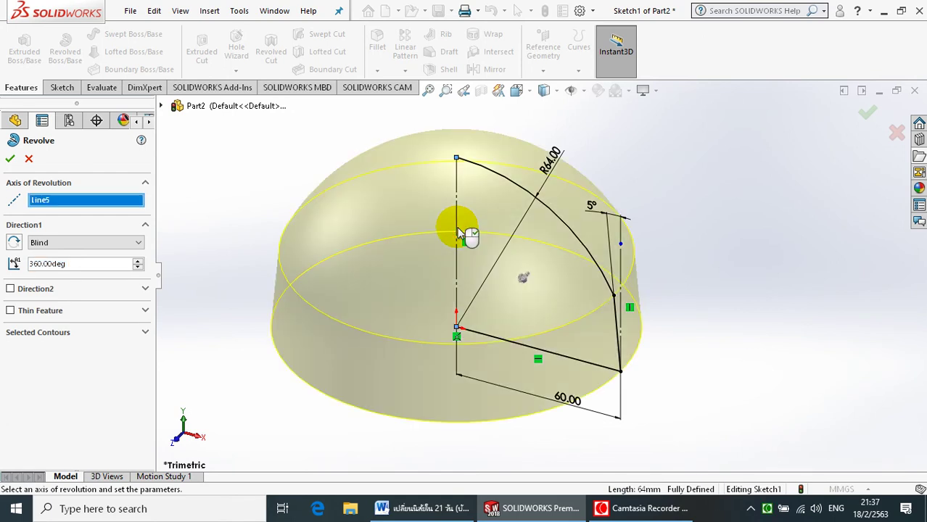
left_click(137, 243)
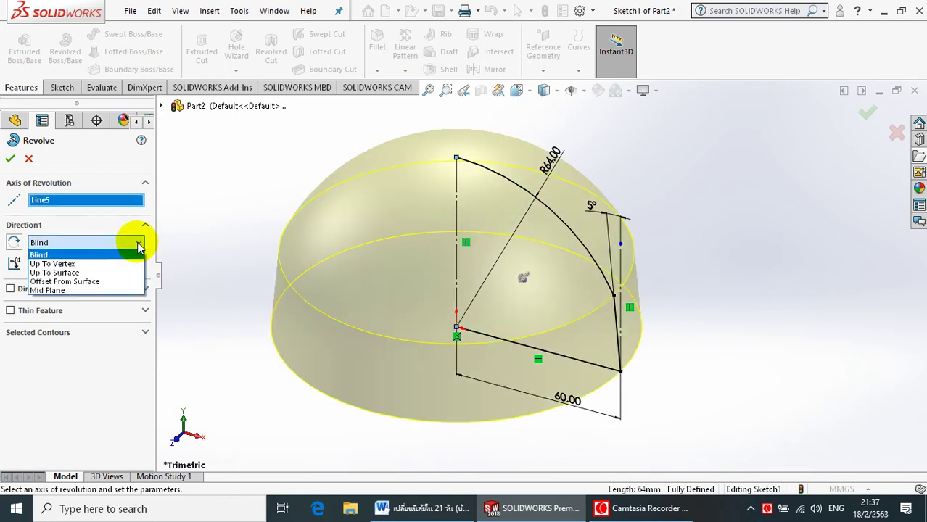
left_click(112, 290)
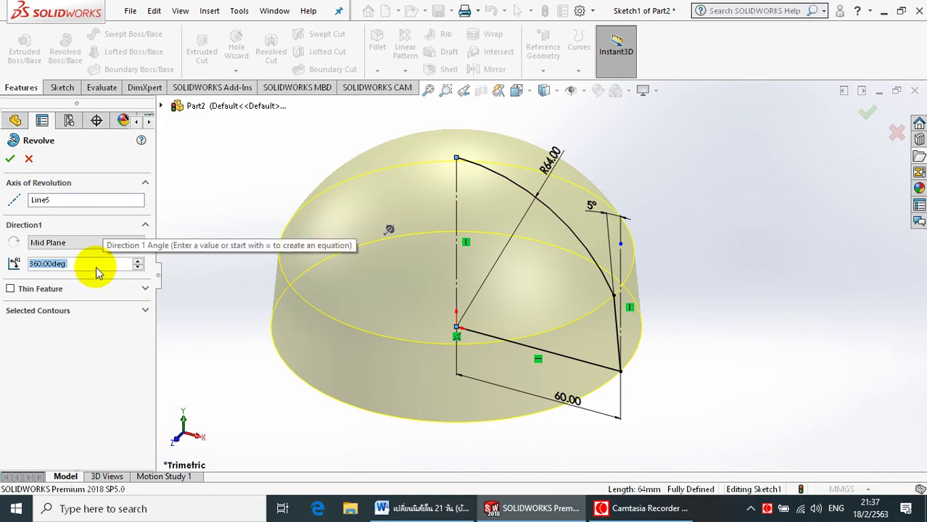
type("180")
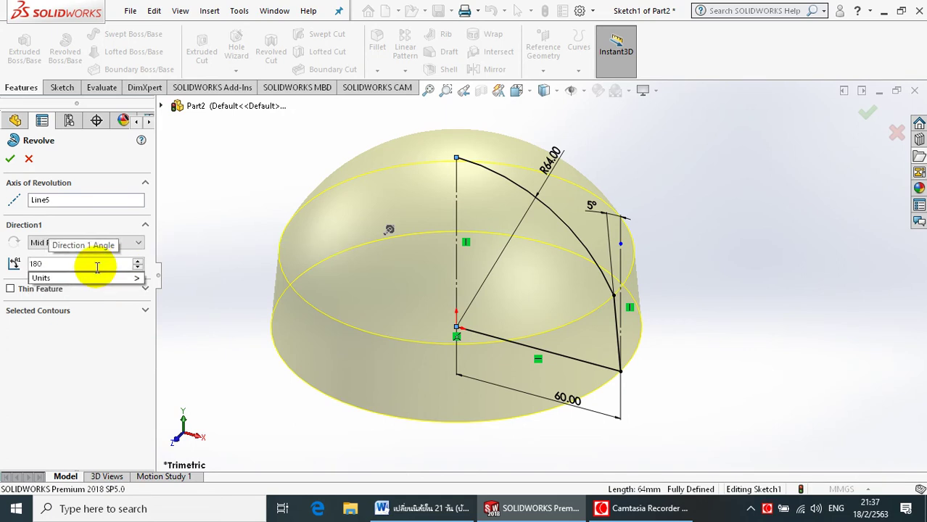
key("Return")
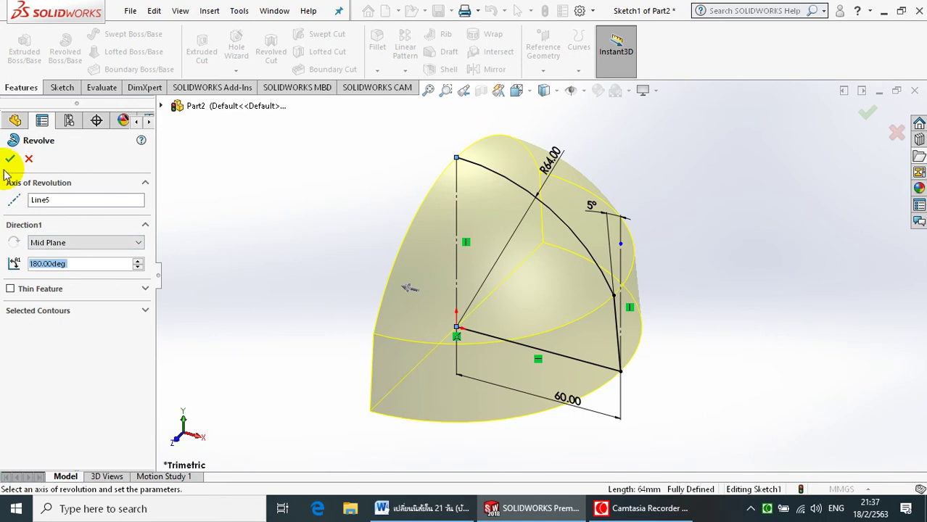
left_click(10, 161)
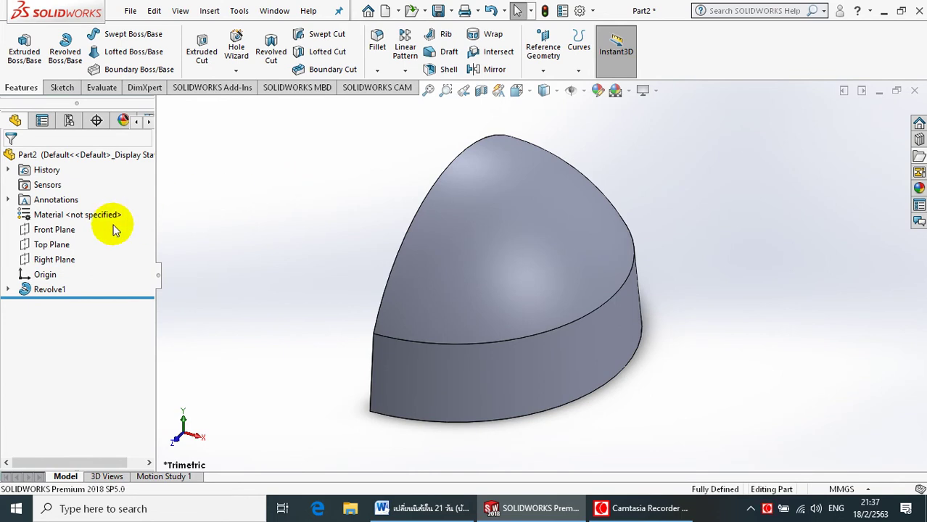
Start a new sketch on the Front Plane and view it head-on.
left_click(65, 231)
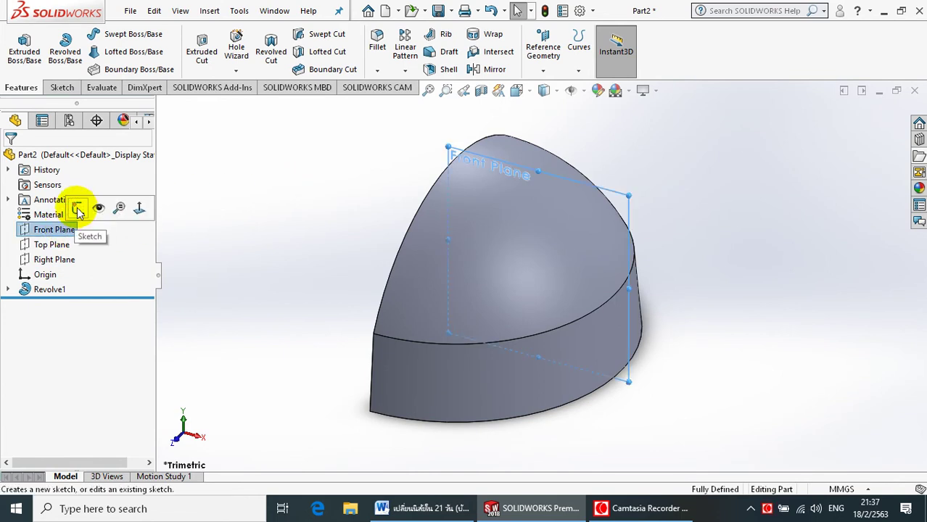
left_click(77, 208)
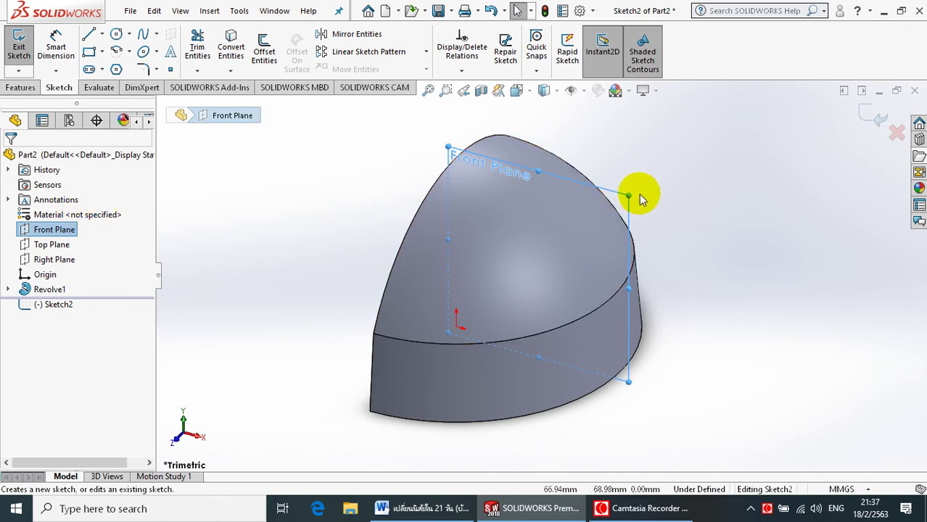
key("space")
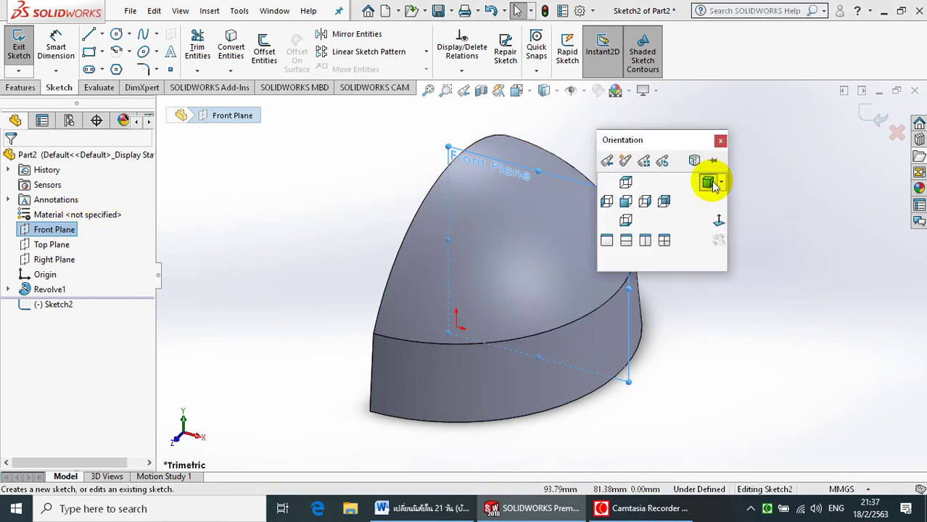
left_click(718, 222)
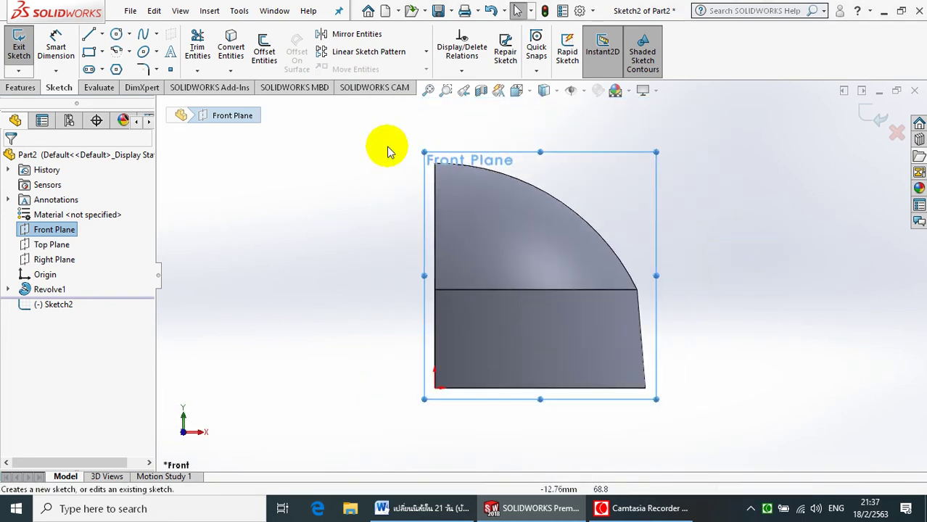
Draw two connected lines beside the body and round their corner with an R20 sketch fillet.
left_click(90, 34)
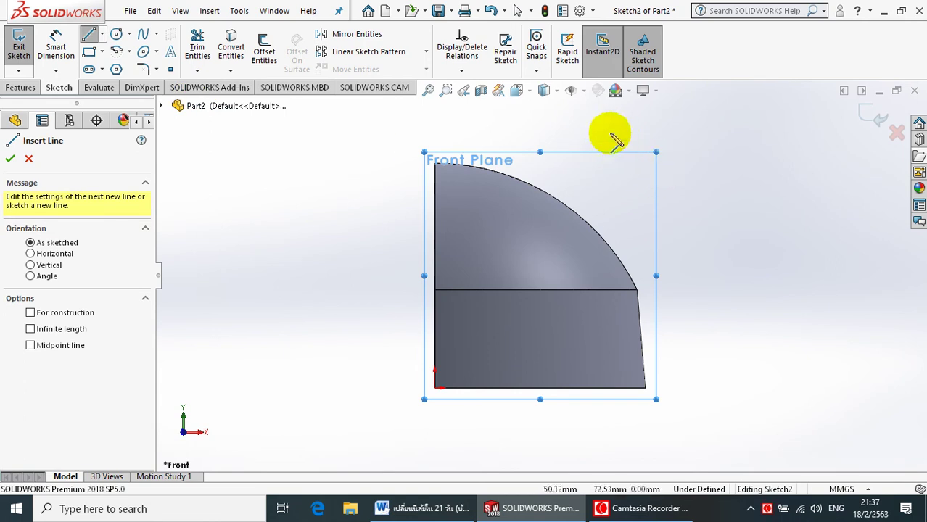
left_click(662, 132)
left_click(721, 255)
left_click(846, 317)
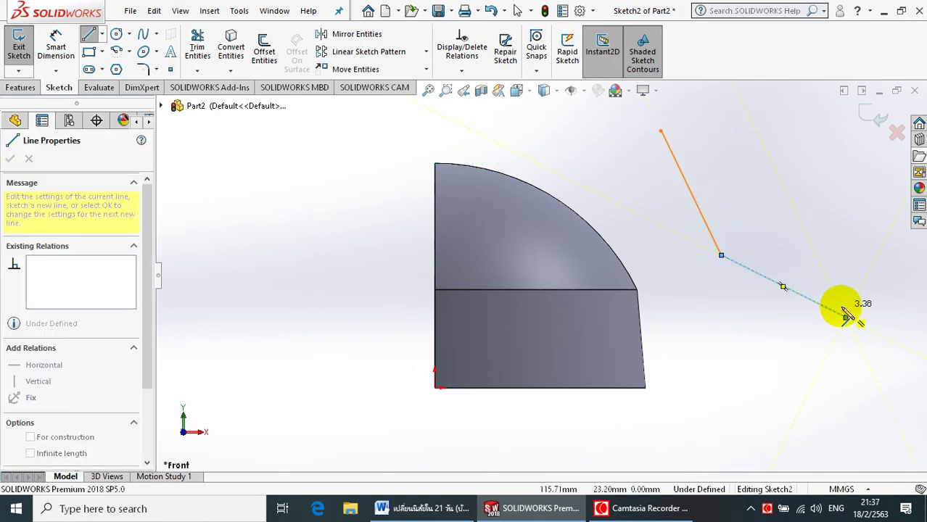
left_click(144, 67)
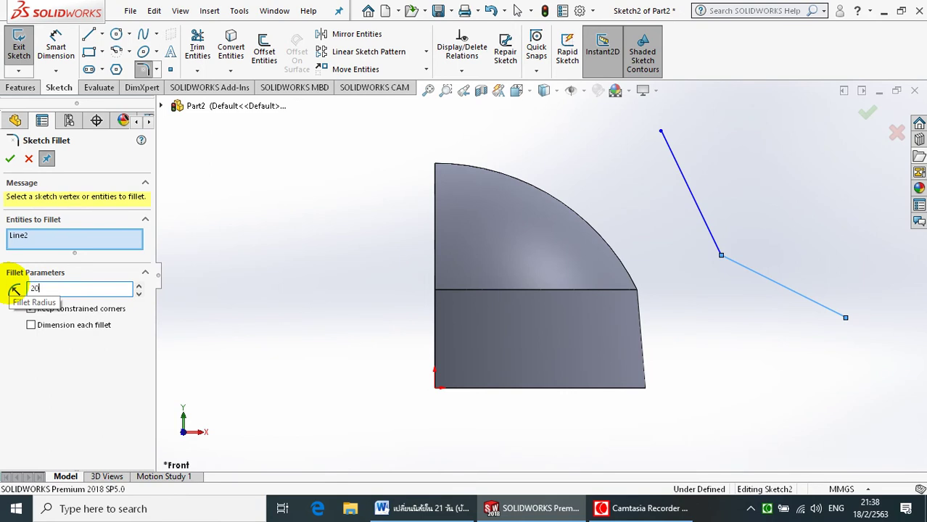
type("20")
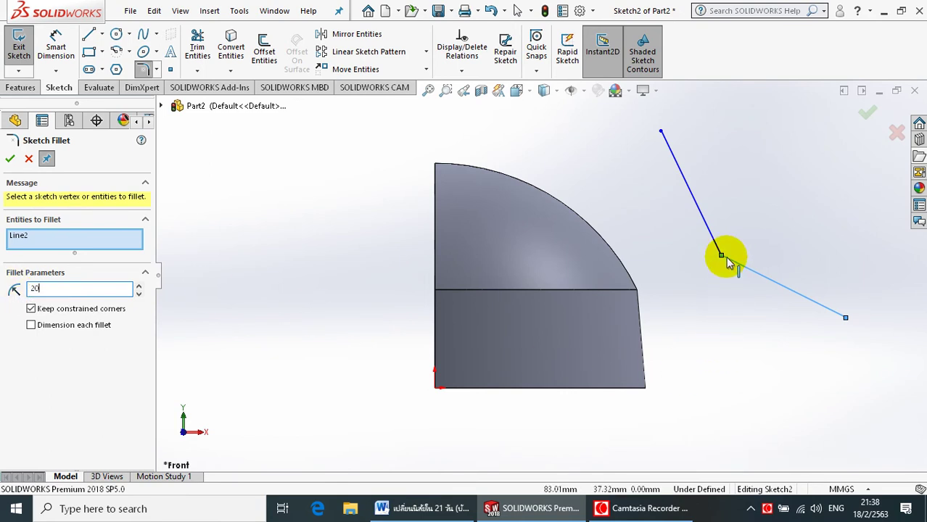
left_click(722, 258)
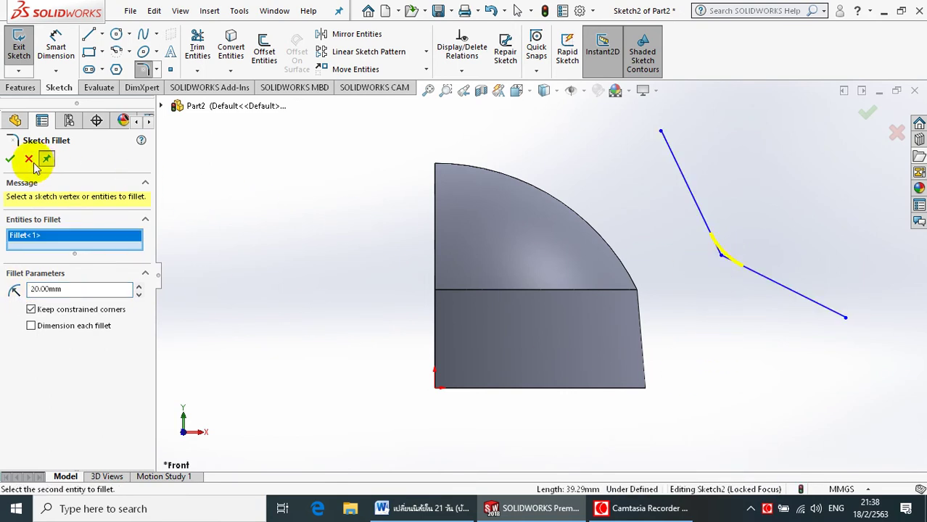
left_click(9, 159)
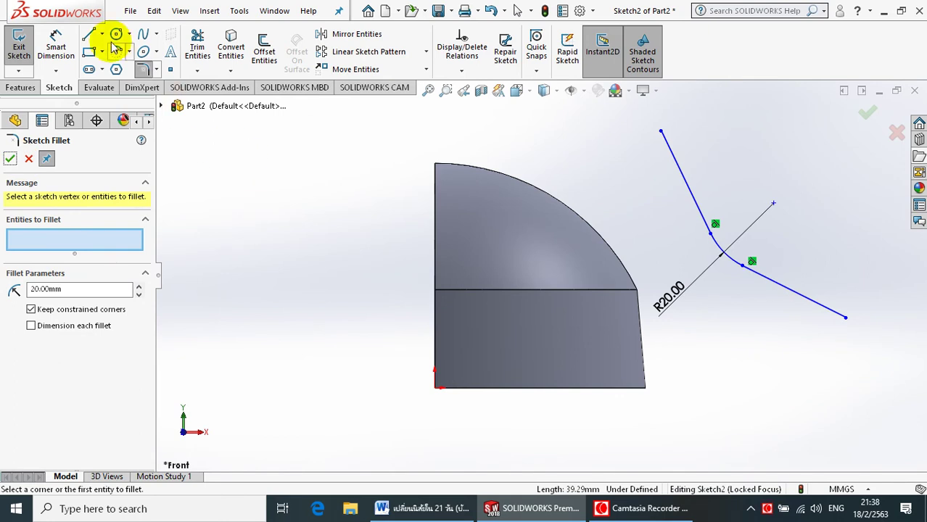
Draw a vertical line upward from the fillet's upper endpoint.
left_click(90, 37)
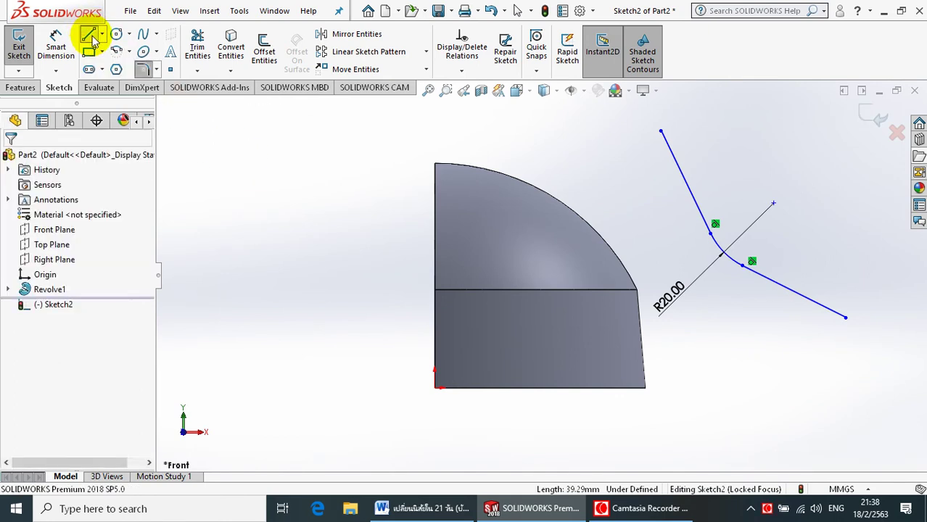
left_click(103, 35)
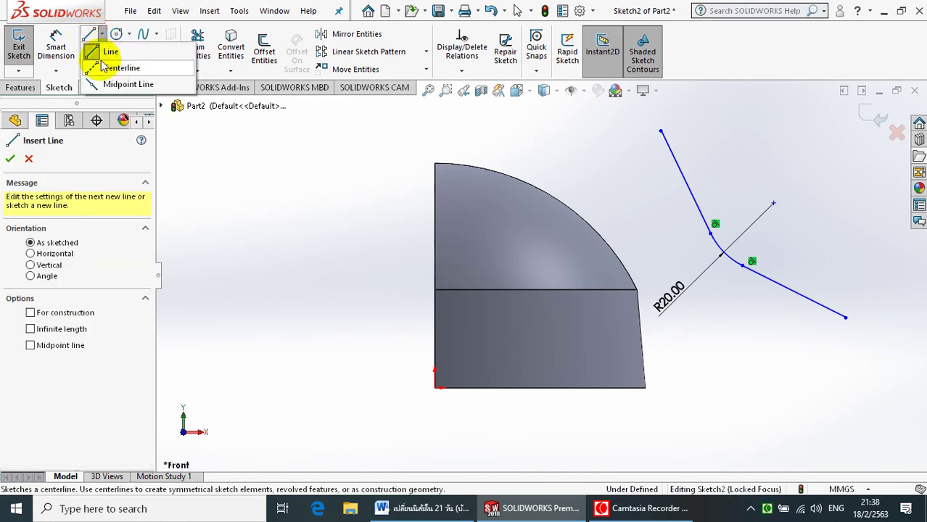
left_click(89, 40)
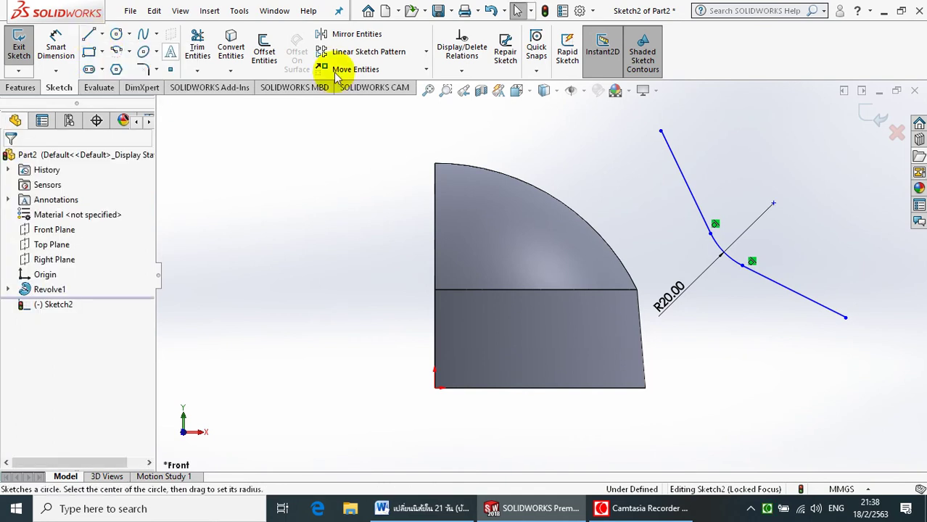
left_click(711, 234)
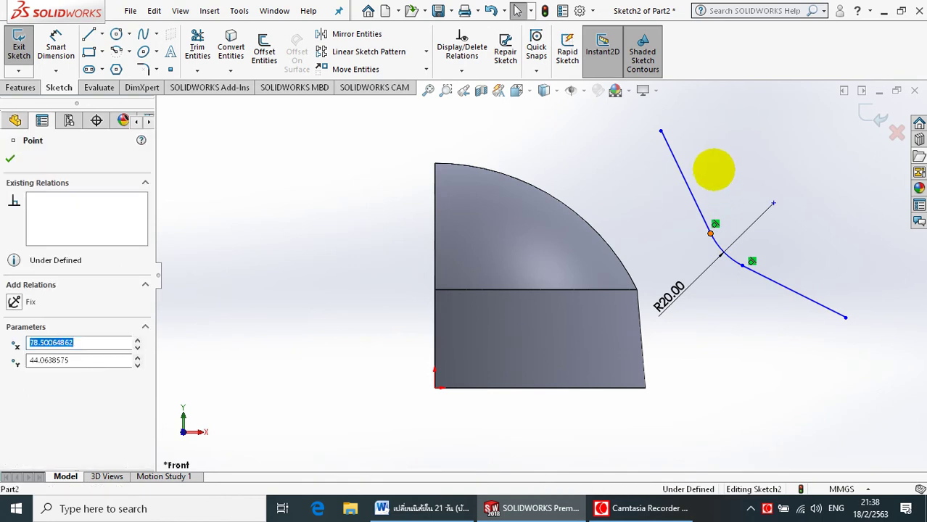
left_click(89, 34)
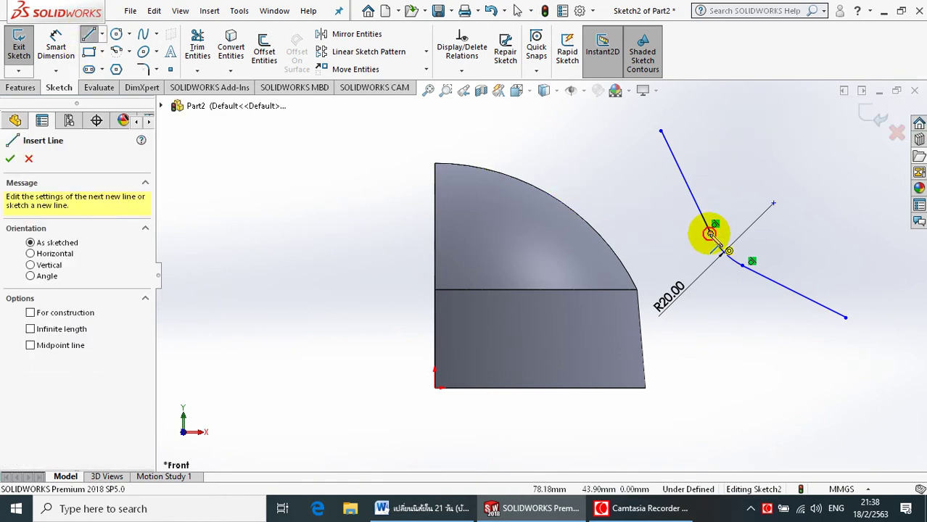
left_click(710, 233)
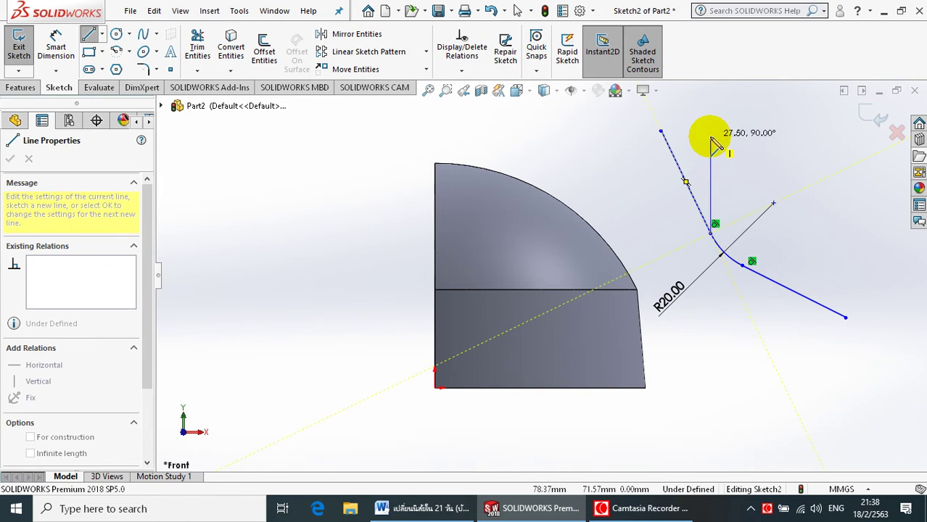
left_click(711, 136)
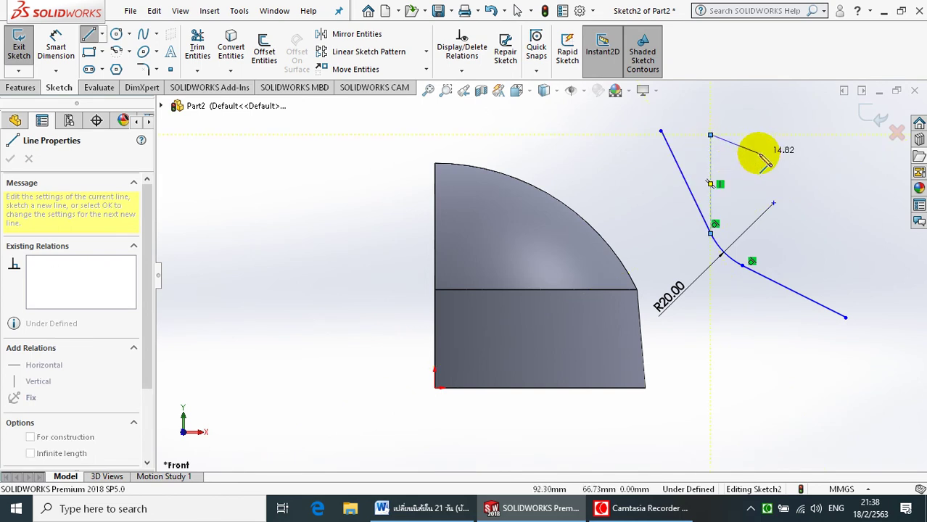
key("Escape")
key("Escape")
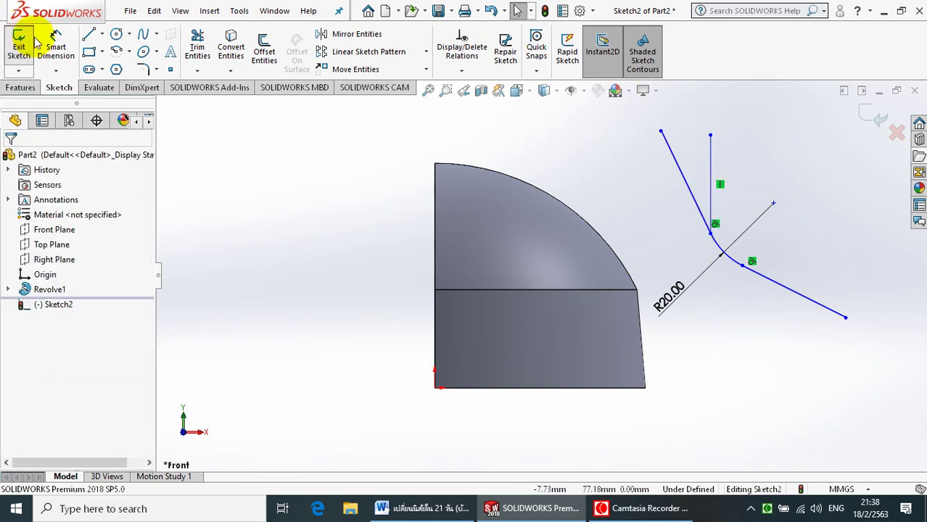
Add a 27.94 mm horizontal line from the arc's lower end and make both new lines construction.
left_click(87, 40)
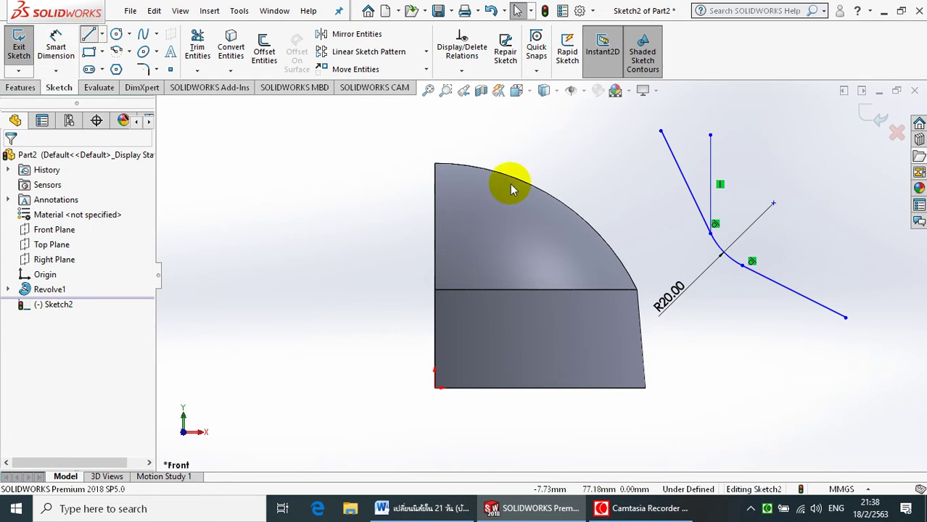
left_click(742, 265)
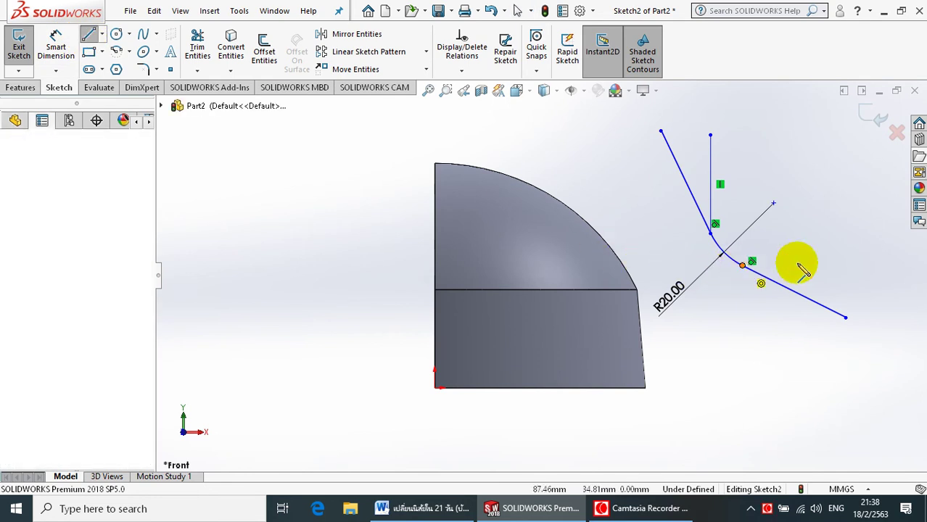
left_click(841, 265)
key("Escape")
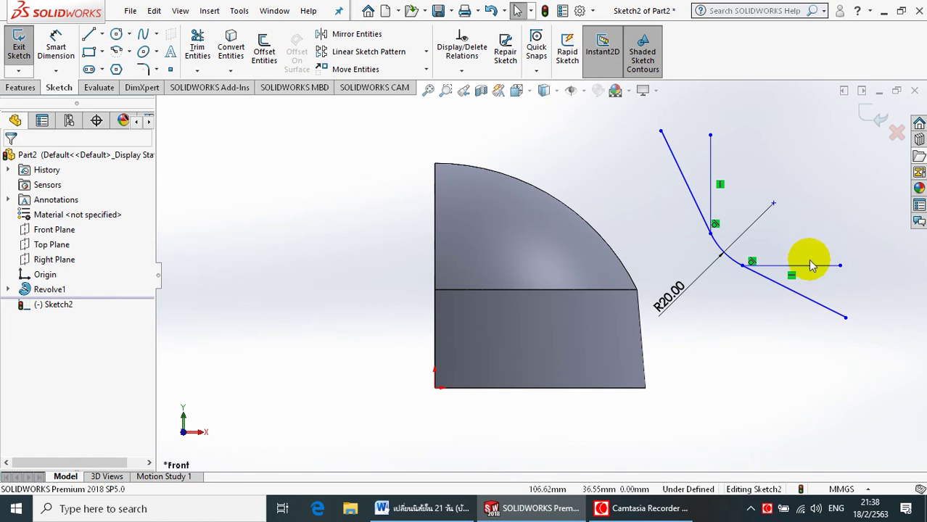
left_click(807, 268)
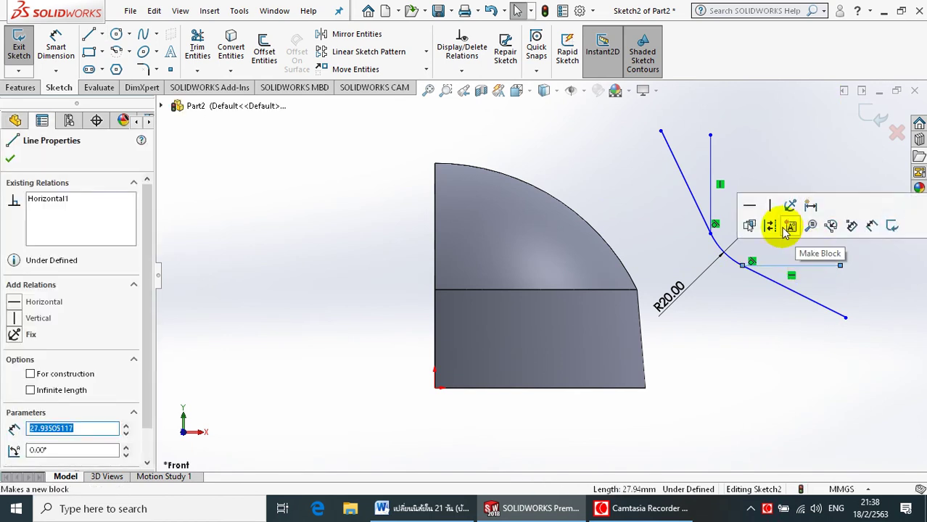
left_click(775, 227)
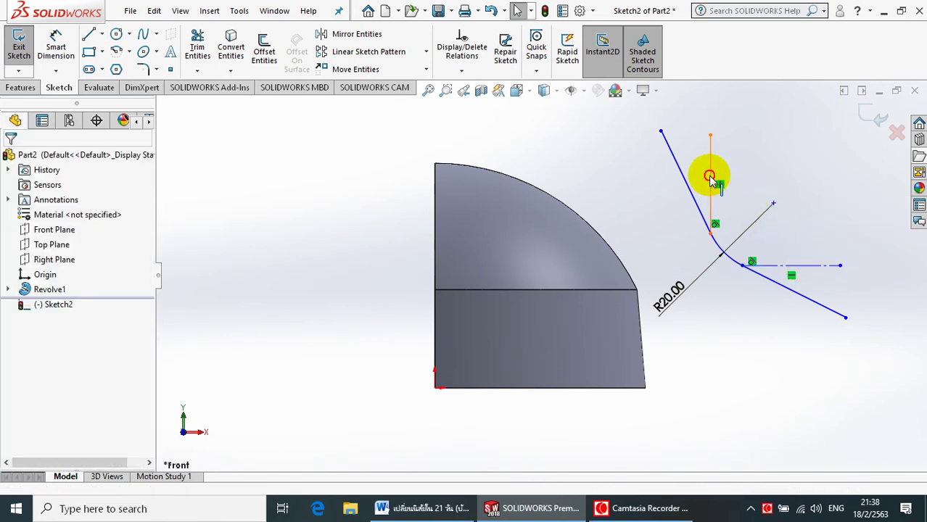
left_click(712, 181)
left_click(769, 135)
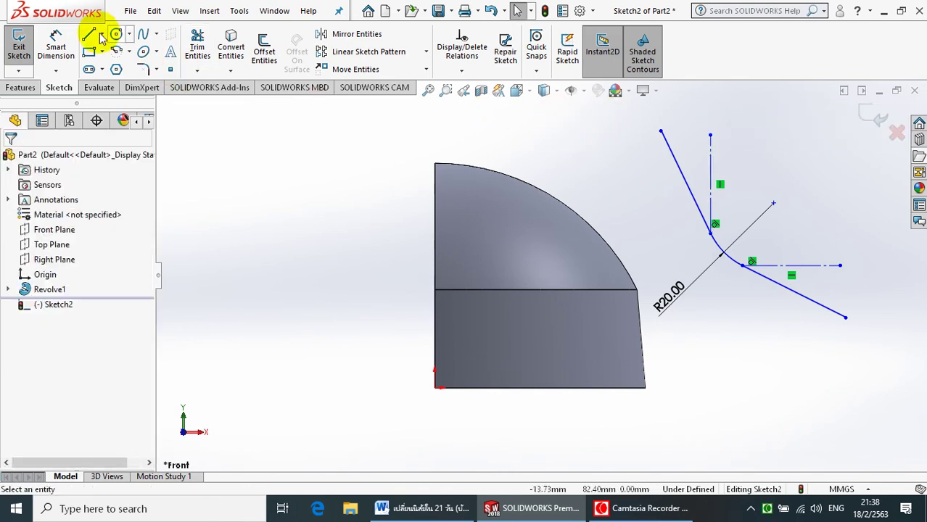
left_click(58, 41)
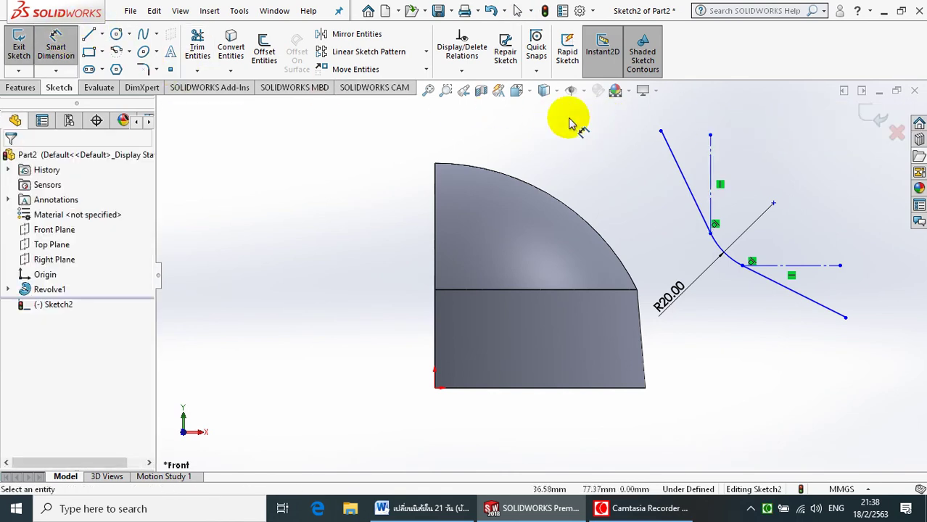
Angle the upper slanted line 10° from the vertical construction line and the lower one 10° from the horizontal.
left_click(713, 158)
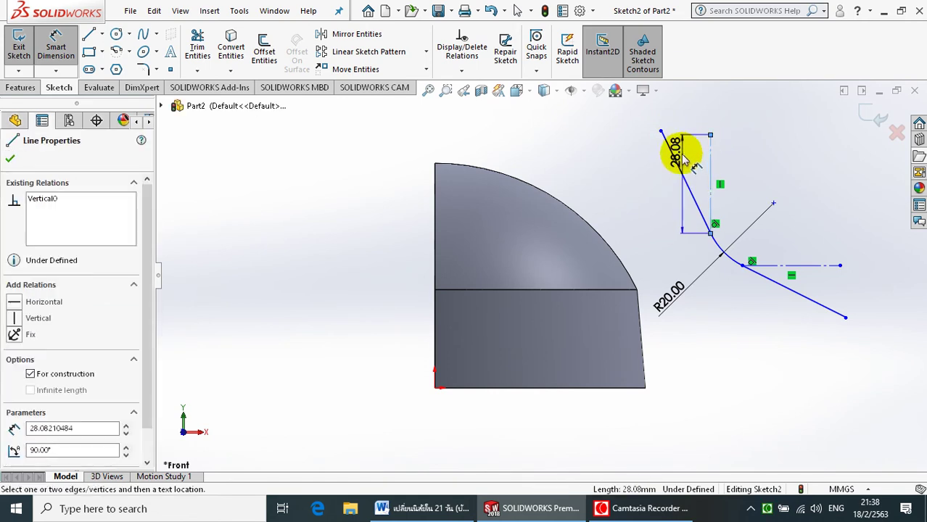
left_click(675, 158)
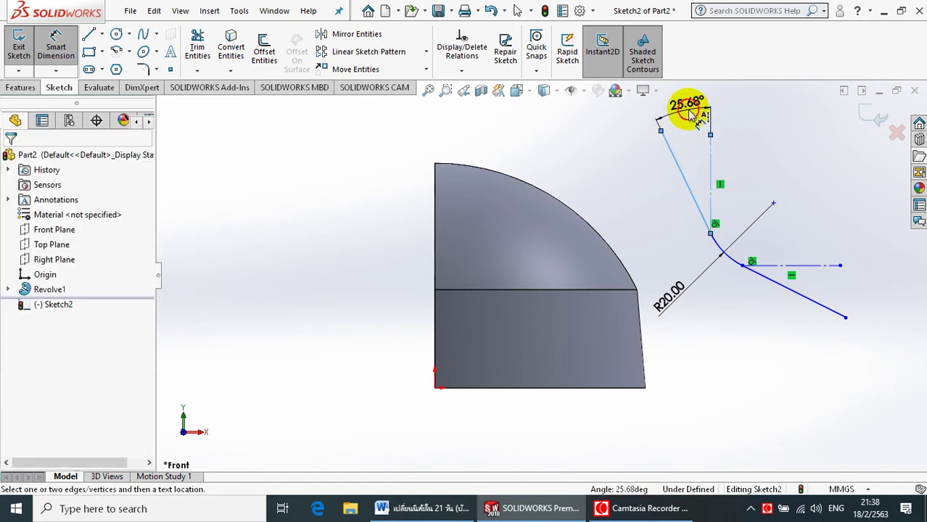
left_click(703, 123)
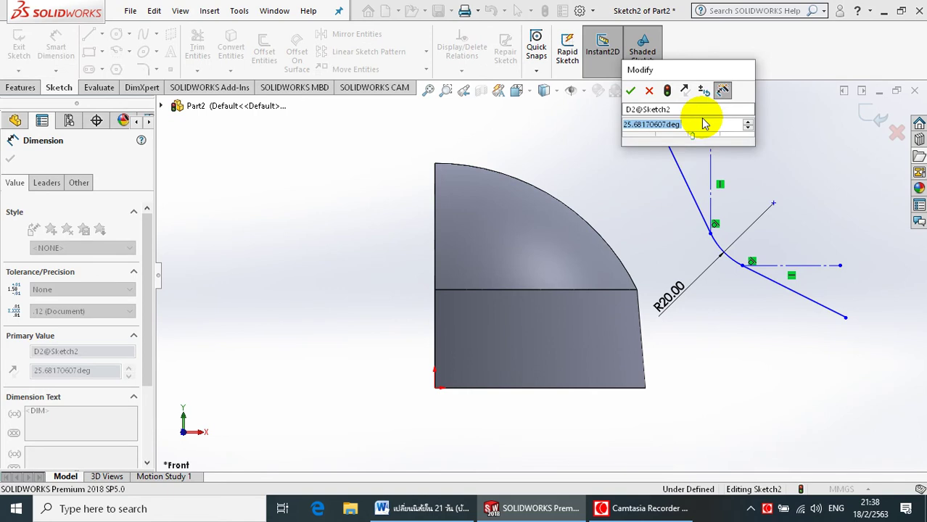
type("10")
key("Return")
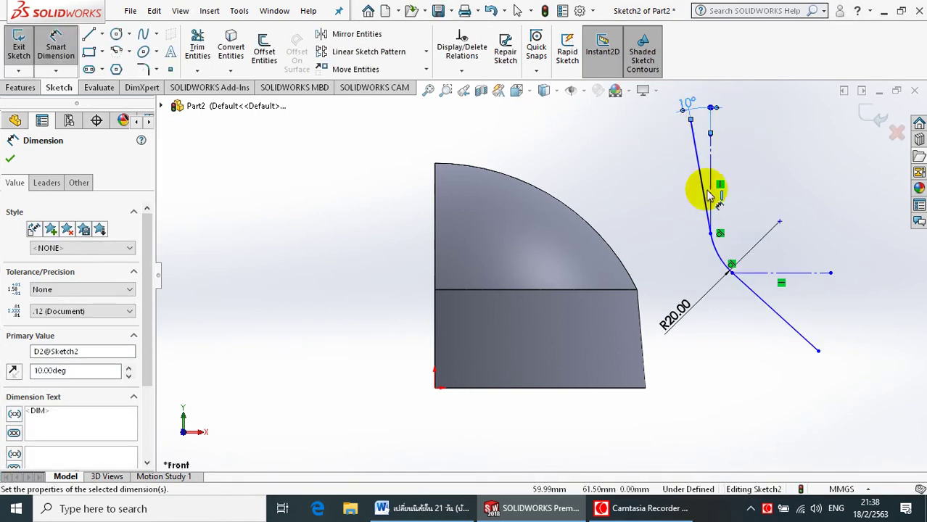
left_click(822, 276)
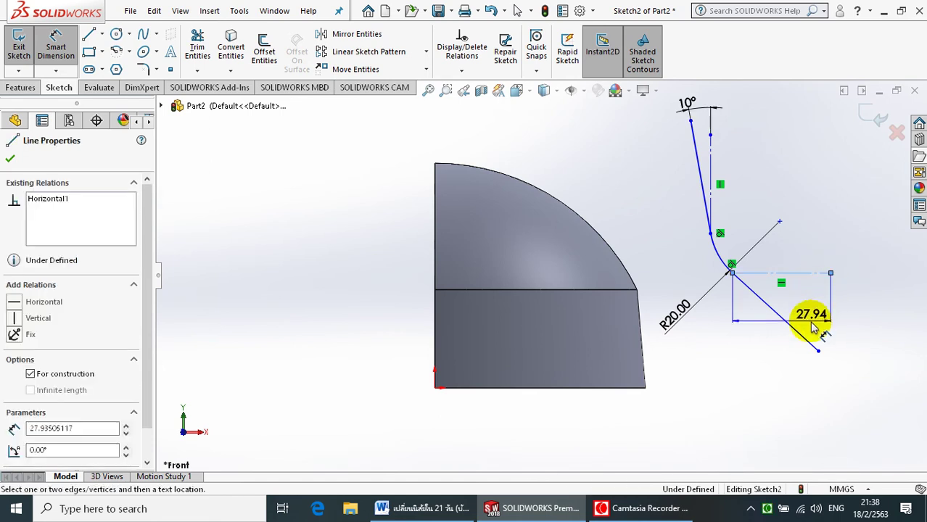
left_click(804, 338)
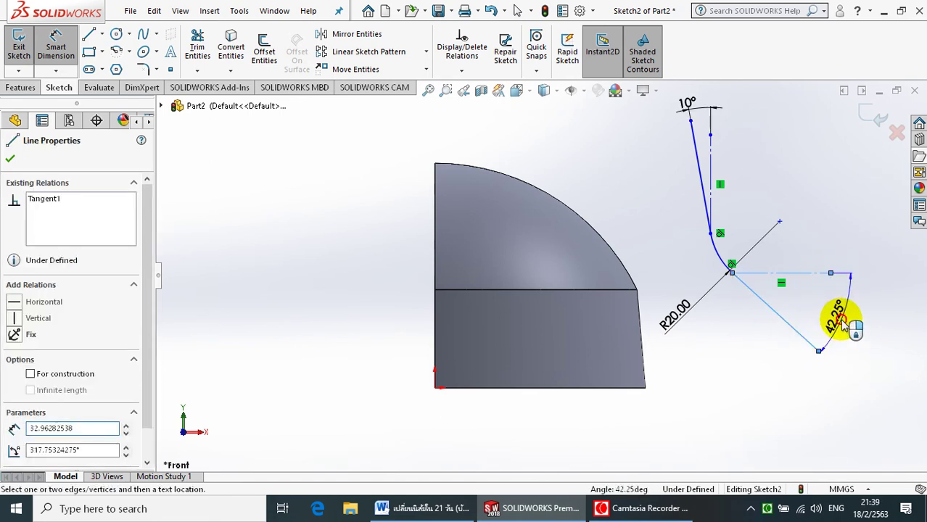
left_click(840, 321)
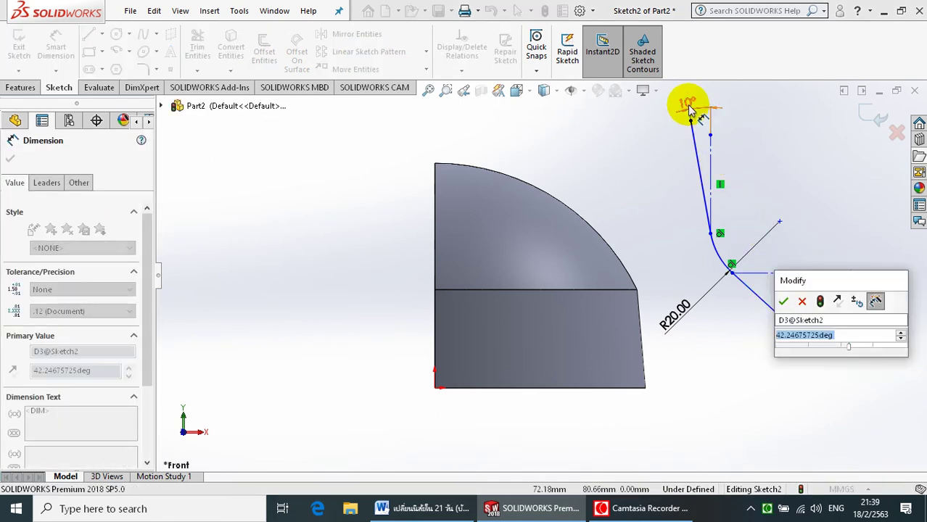
type("10.00deg")
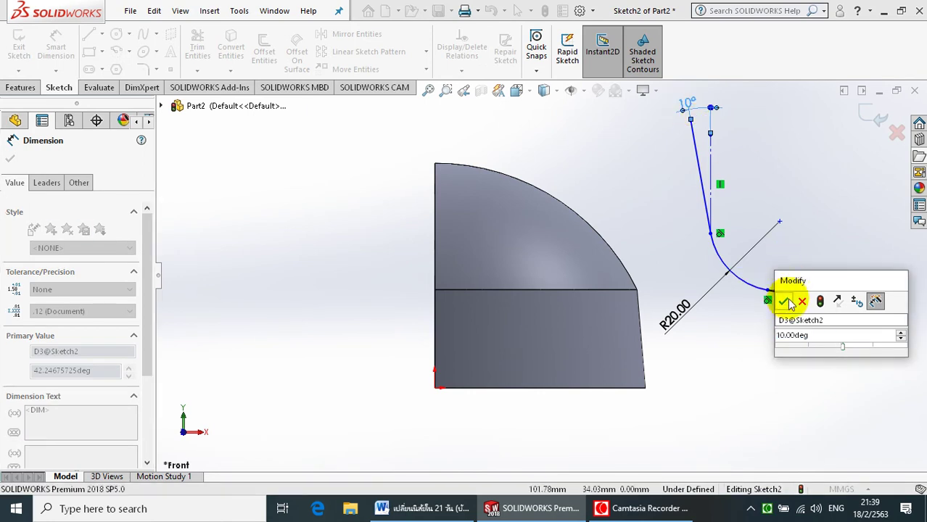
left_click(786, 301)
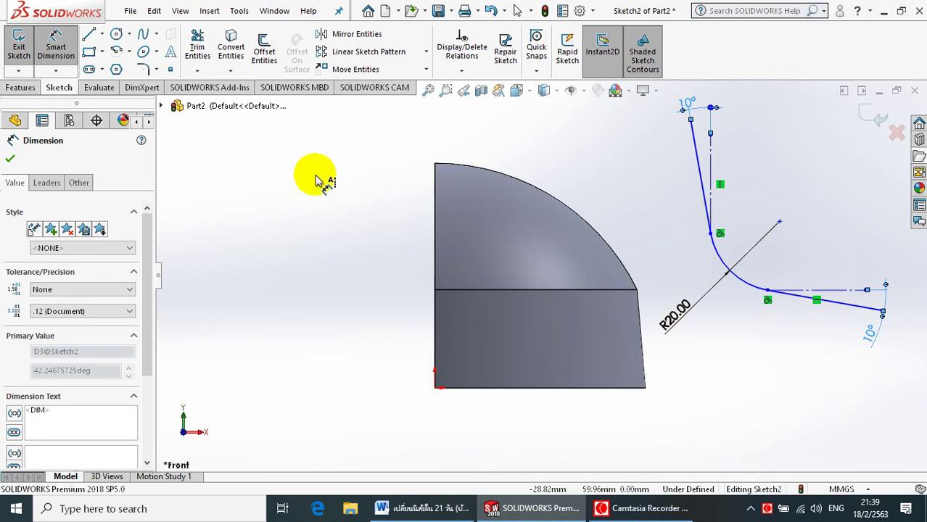
left_click(779, 223)
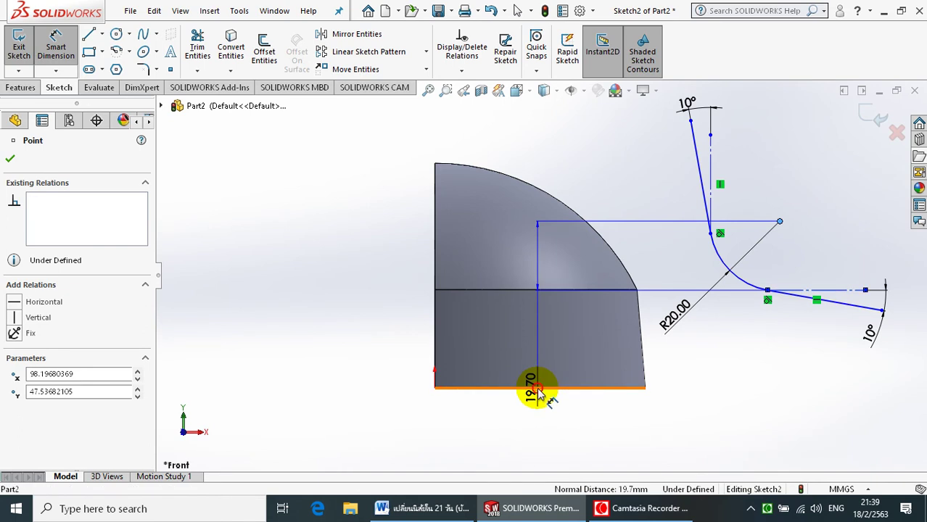
Dimension the arc centre 50 mm above the bottom edge and 30 mm from the left edge.
left_click(537, 389)
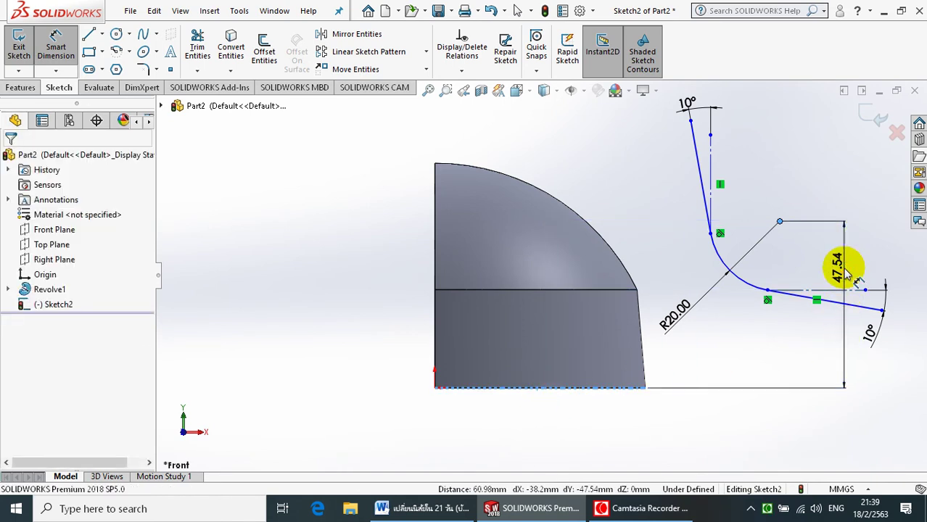
left_click(846, 271)
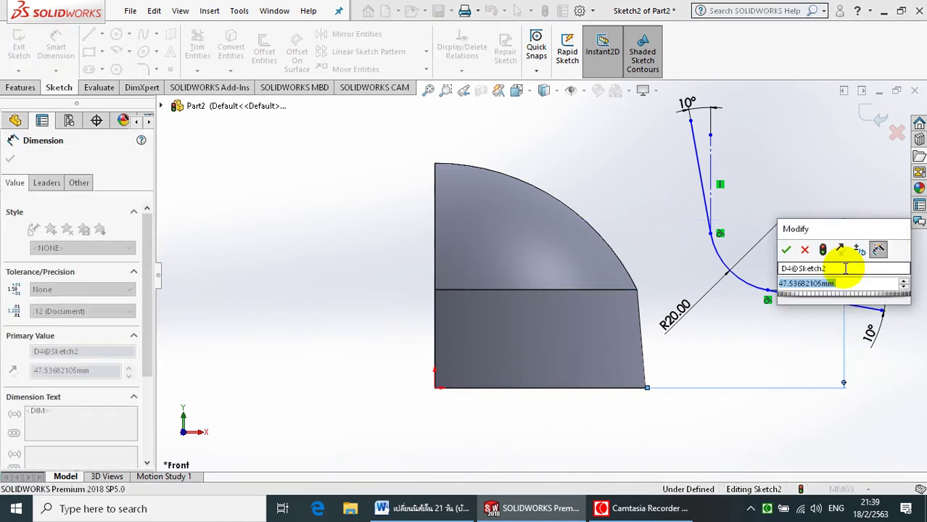
type("50")
key("Return")
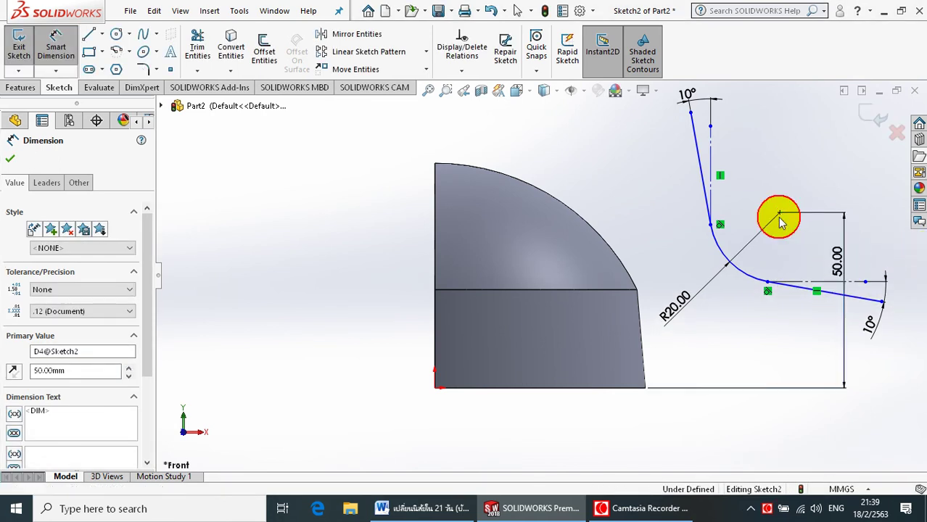
key("Escape")
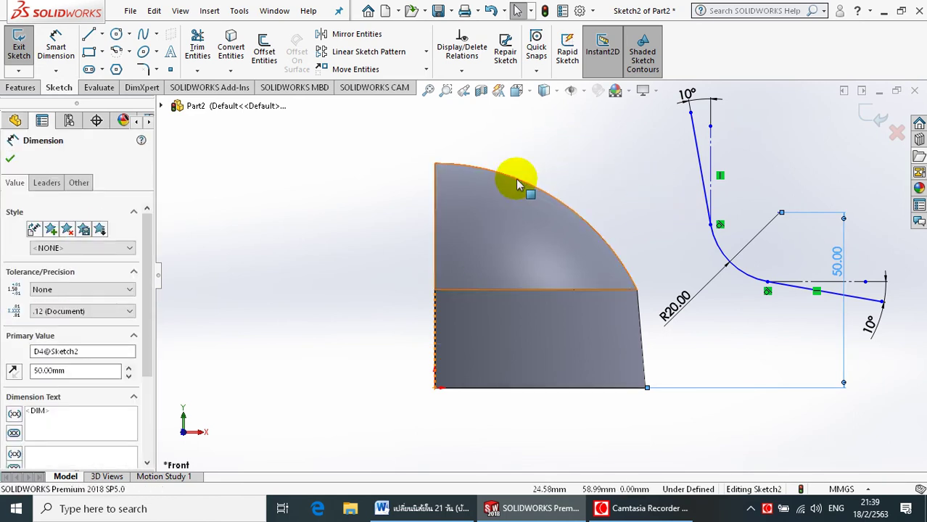
left_click(58, 42)
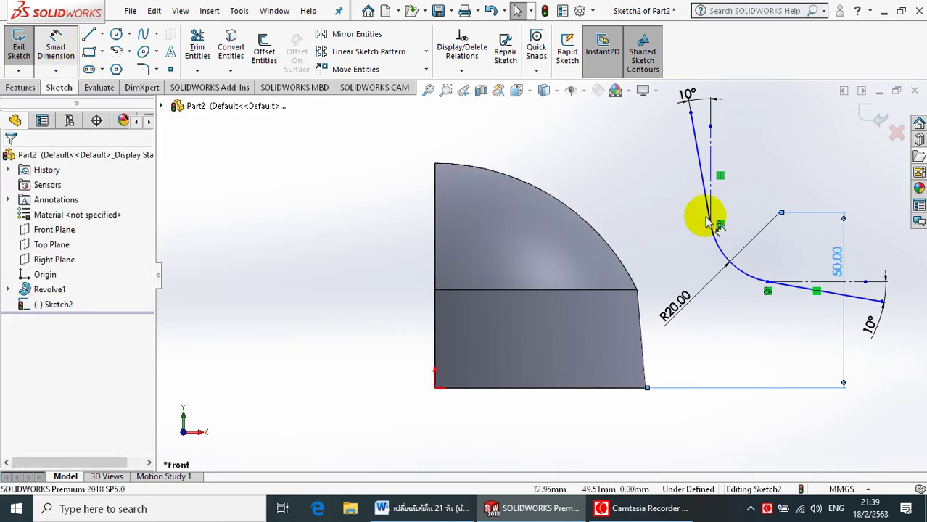
left_click(780, 214)
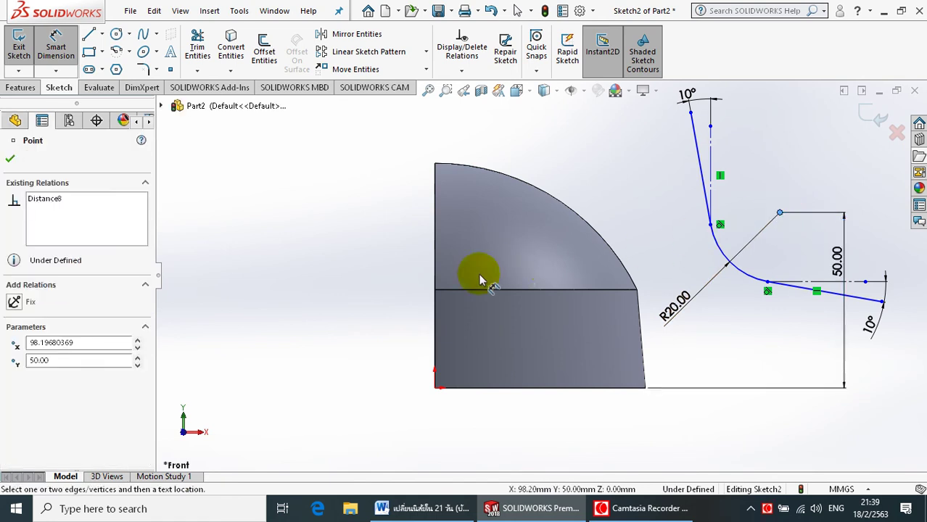
left_click(435, 267)
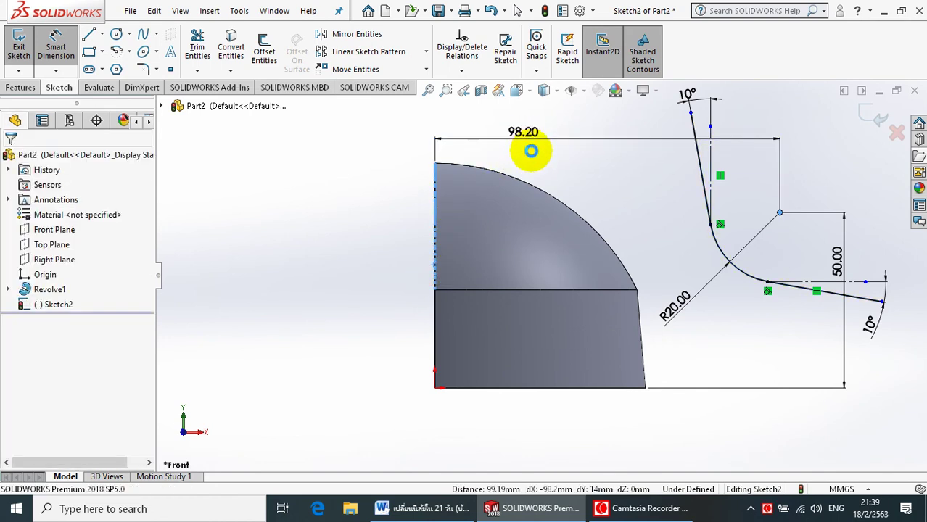
left_click(530, 150)
type("30")
key("Return")
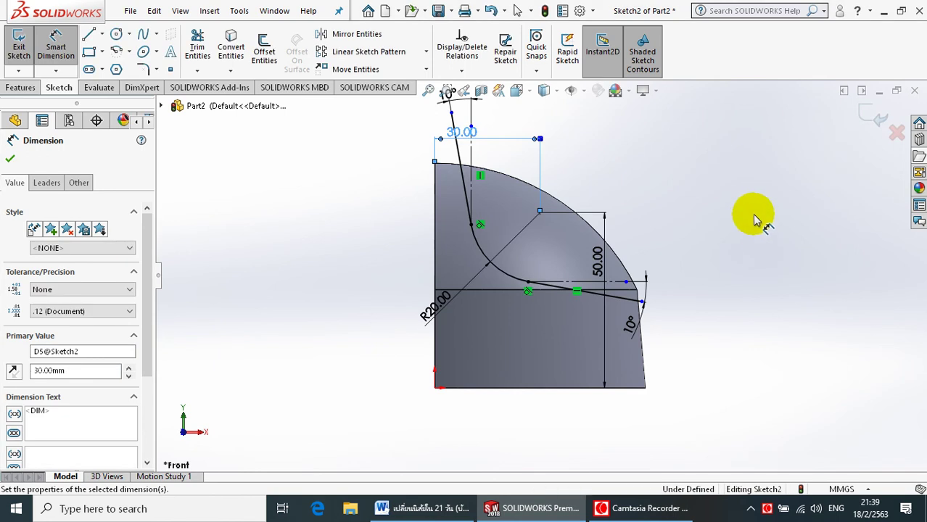
left_click(749, 226)
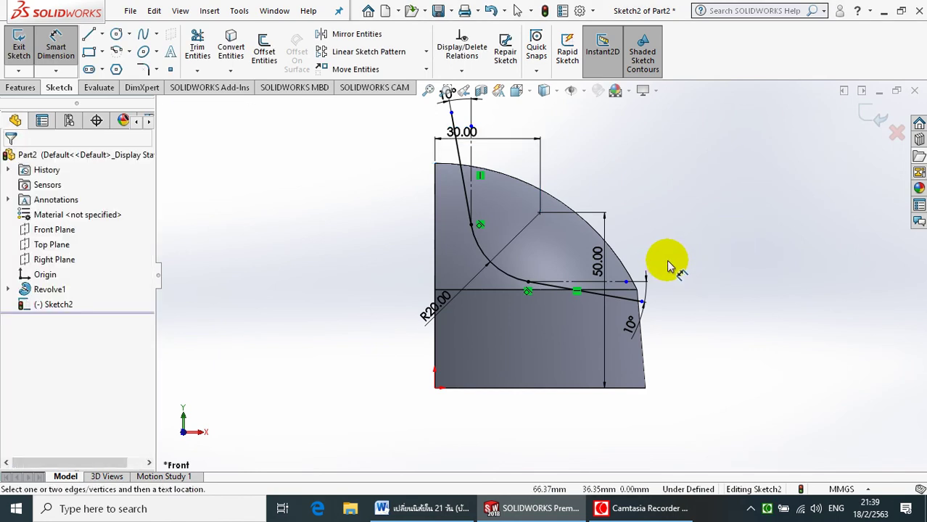
Drag the lower line's end out past the dome's side and tilt the view into 3D.
left_click(52, 40)
left_click_drag(643, 300, 692, 310)
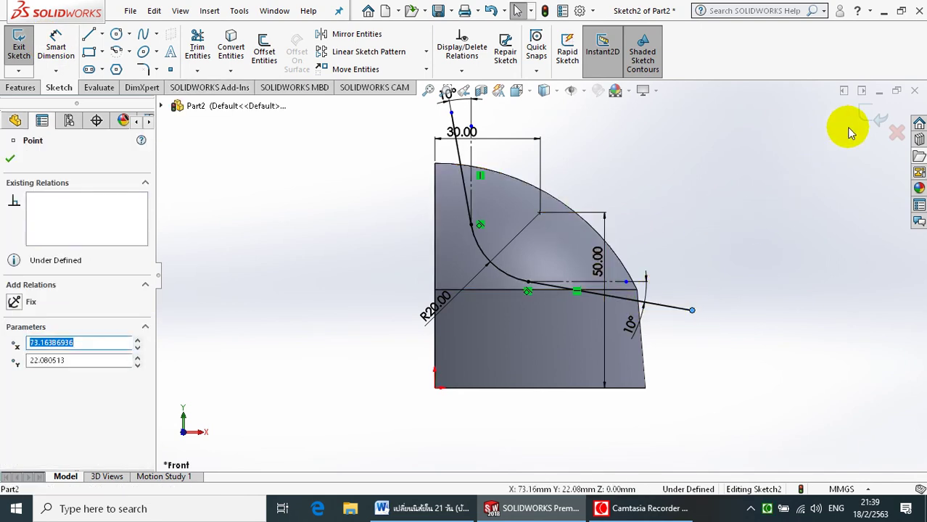
middle_click_drag(803, 207, 783, 249)
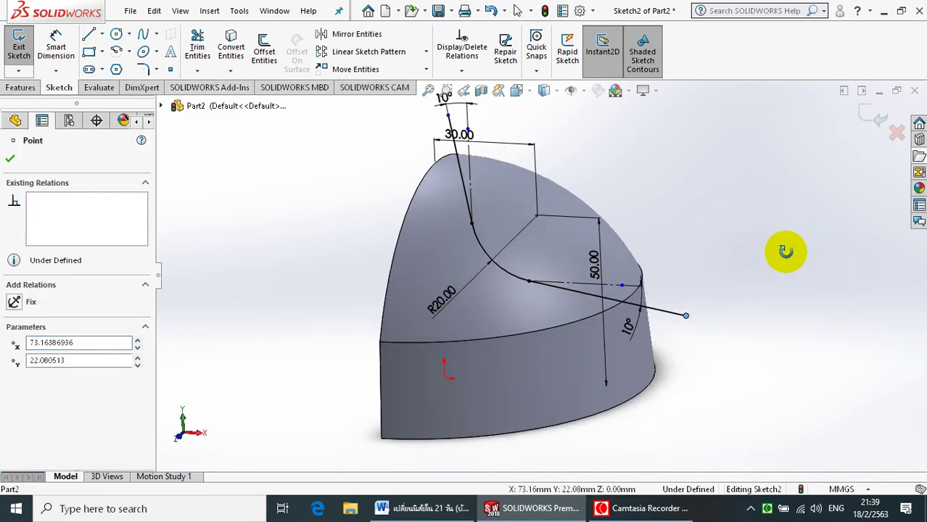
Extrude the ridge sketch as a Mid Plane surface about 156 mm deep, spanning the dome.
left_click(210, 12)
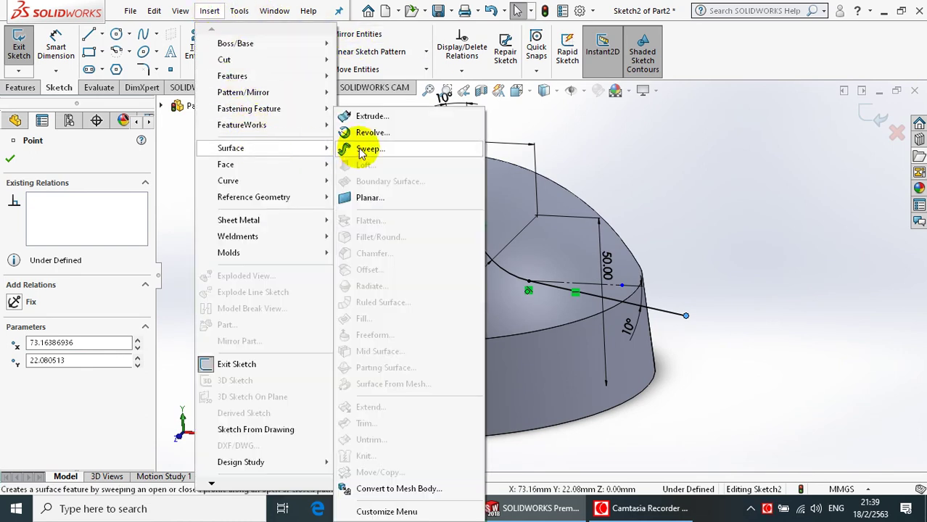
left_click(380, 118)
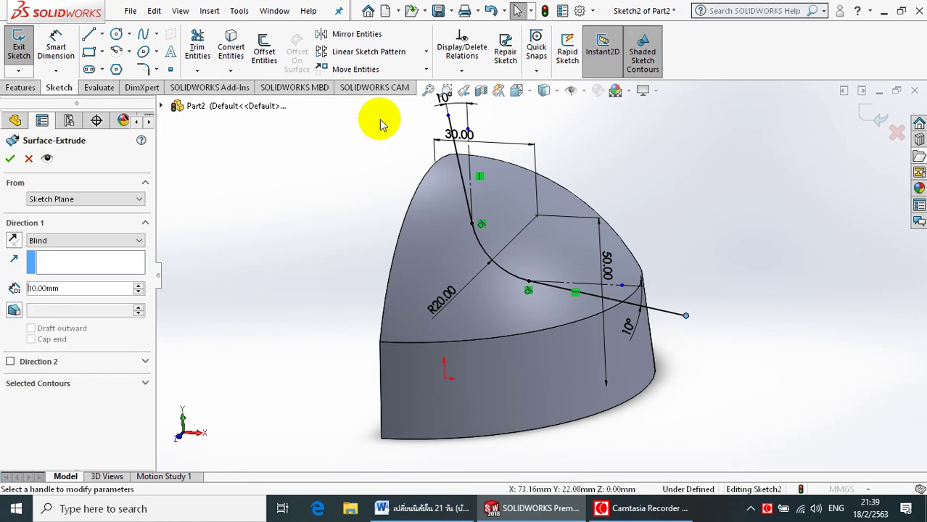
middle_click_drag(352, 166, 341, 201)
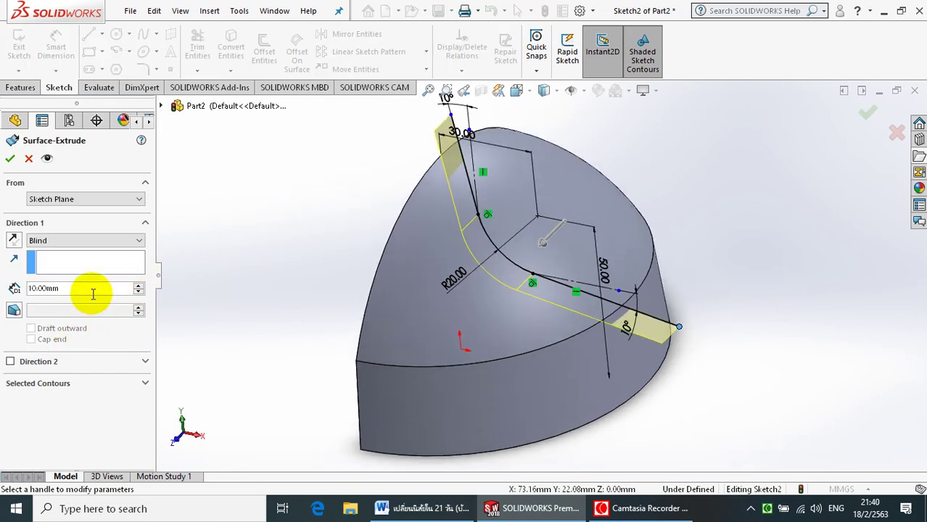
left_click(117, 241)
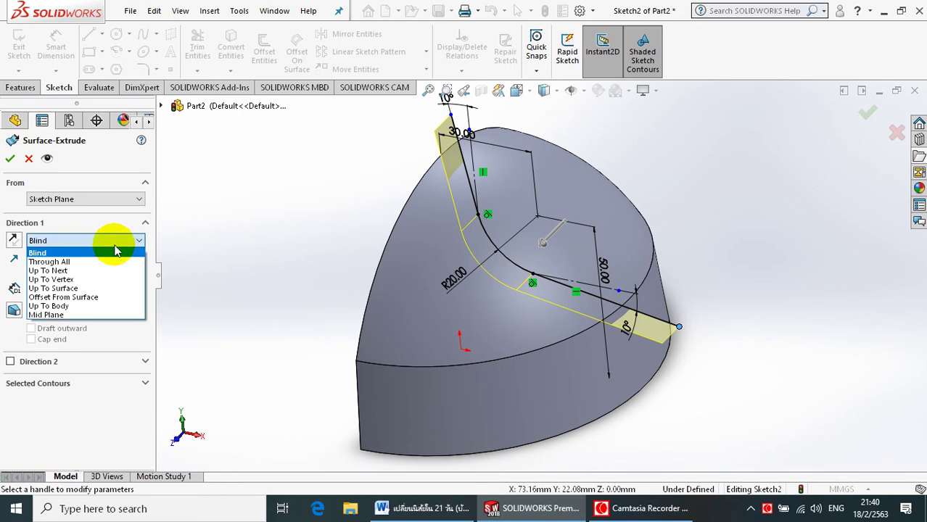
left_click(92, 317)
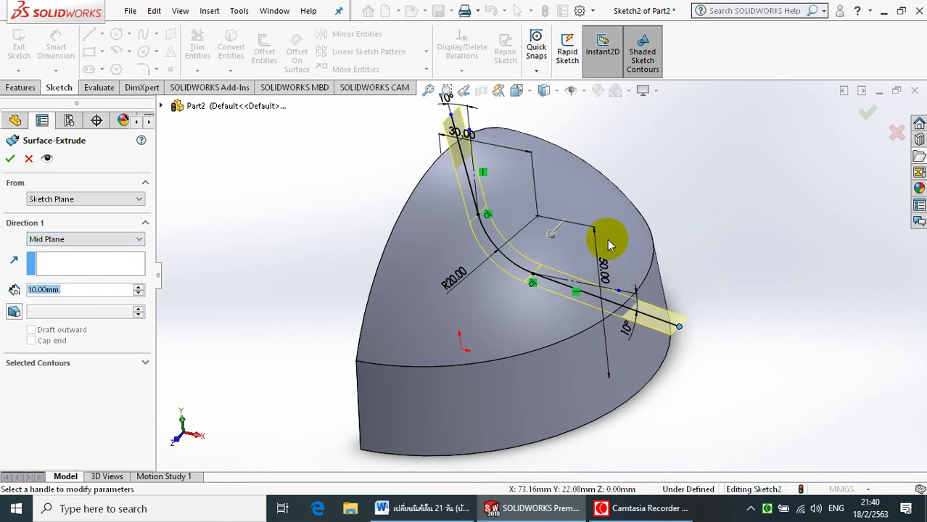
left_click_drag(553, 240, 410, 347)
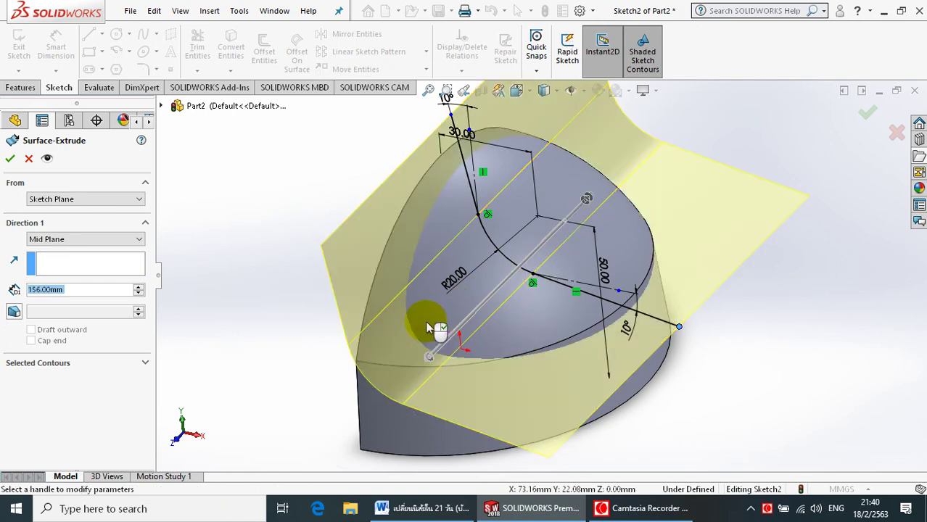
left_click(10, 158)
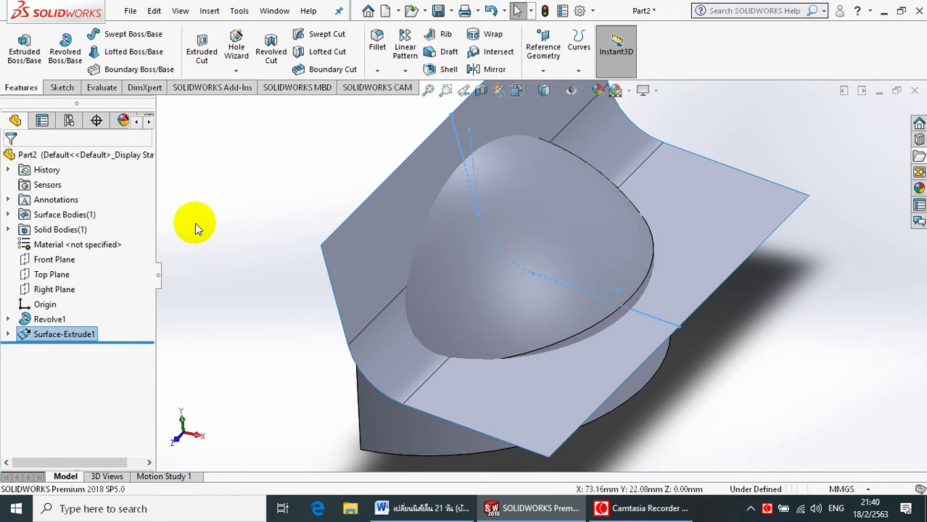
Split the dome using only Surface-Extrude1 as the trim tool, keeping both resulting bodies.
left_click(213, 12)
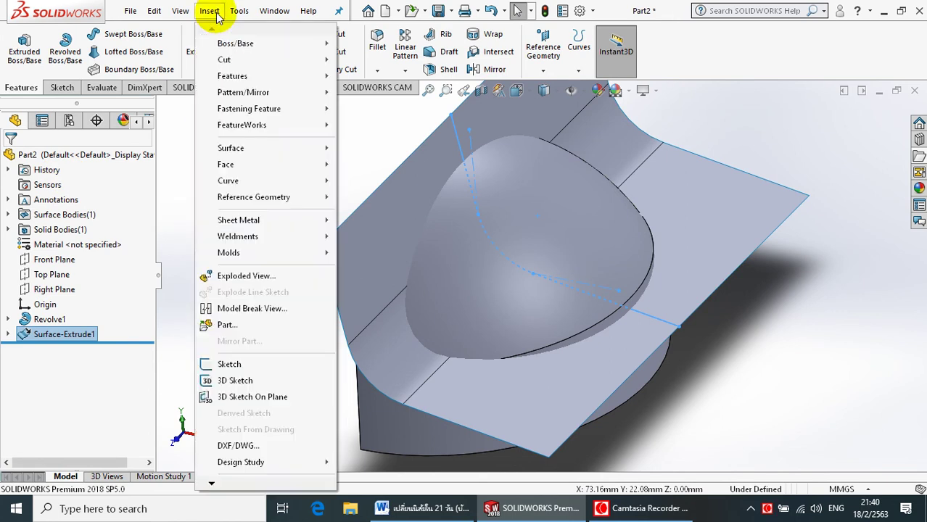
mouse_move(233, 76)
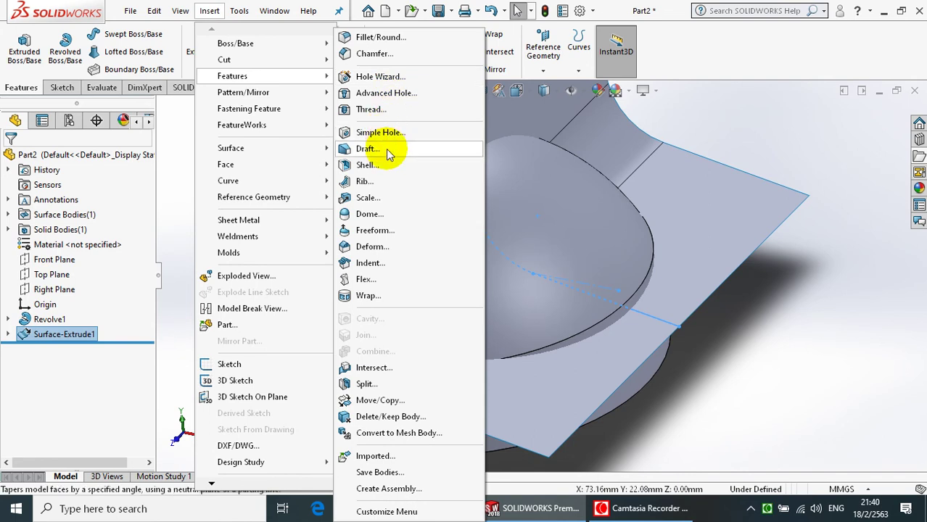
left_click(380, 386)
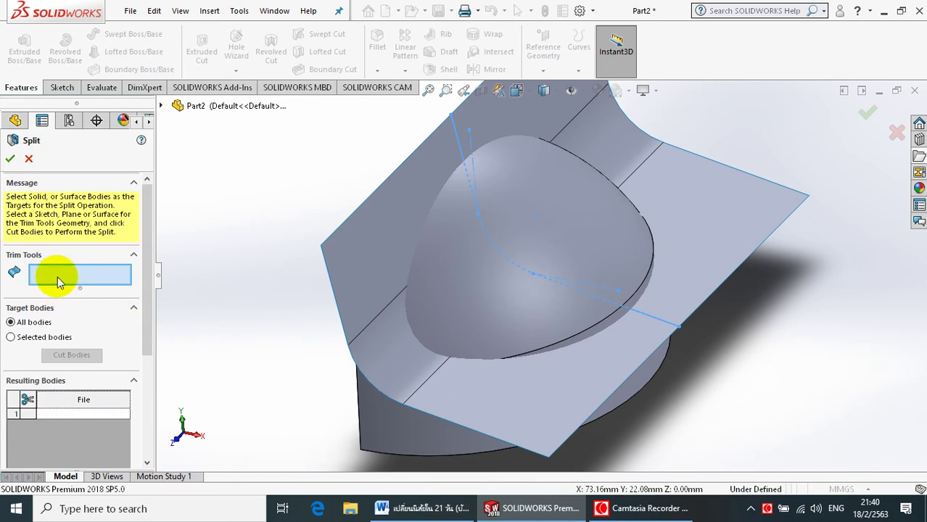
left_click(372, 266)
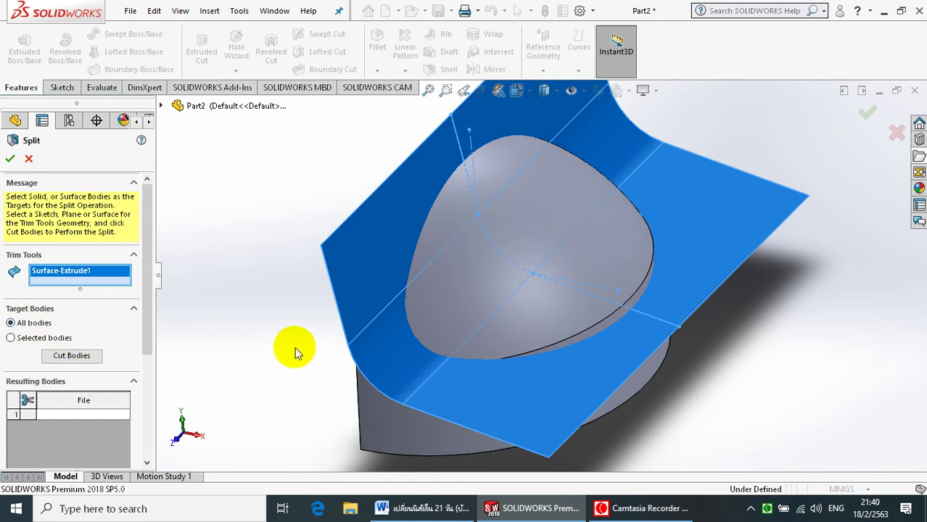
left_click(496, 284)
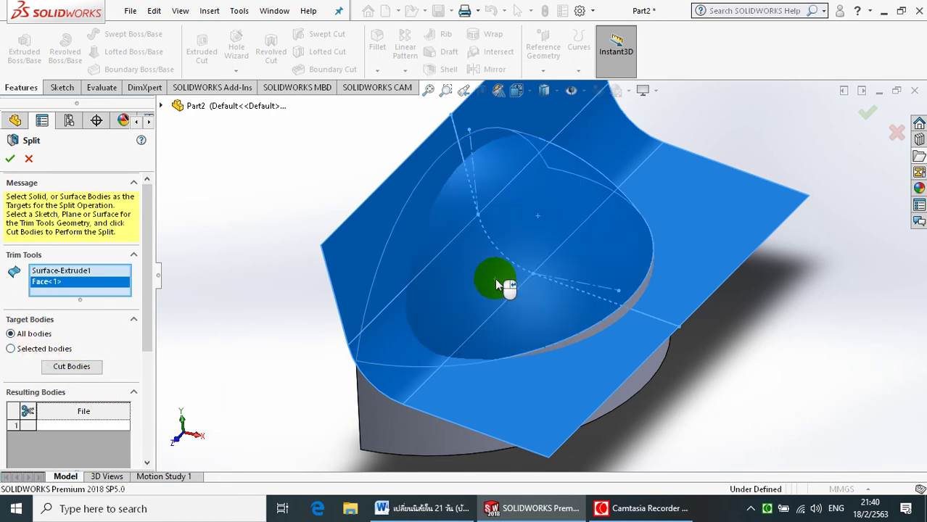
left_click(630, 394)
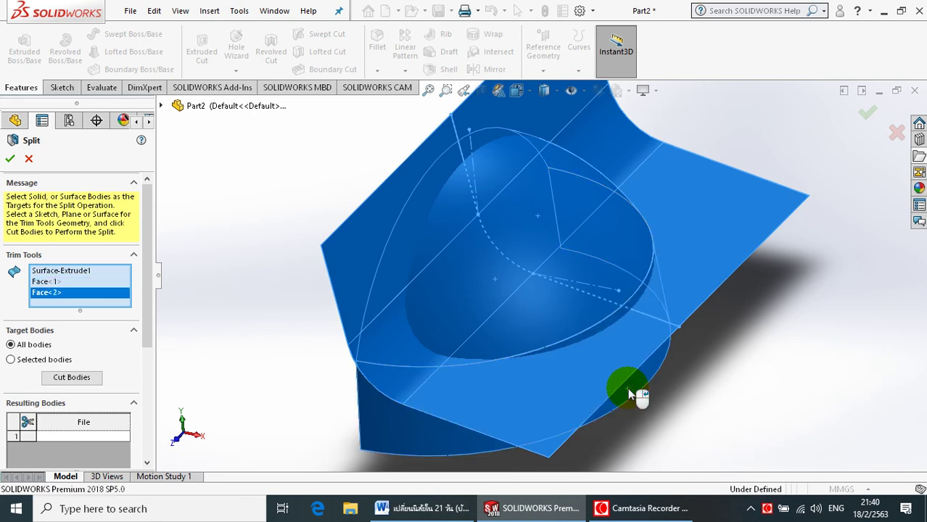
right_click(87, 298)
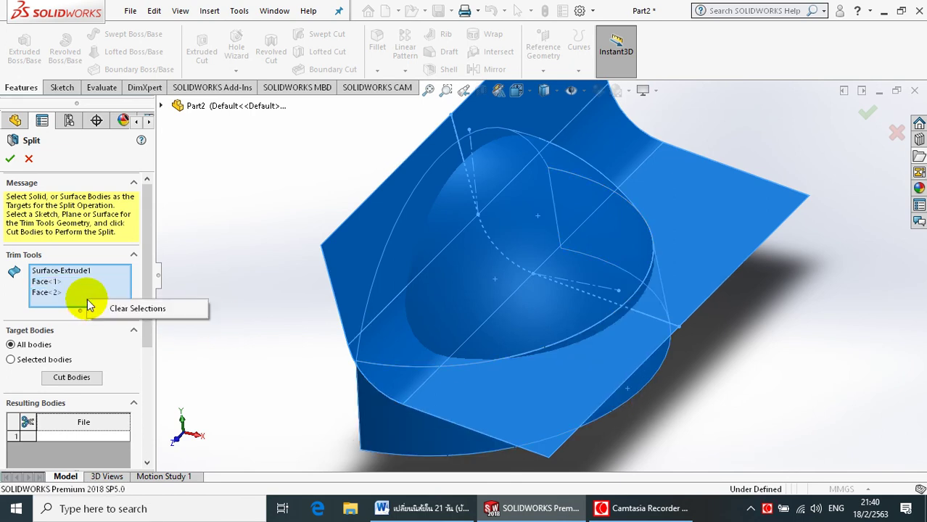
left_click(118, 312)
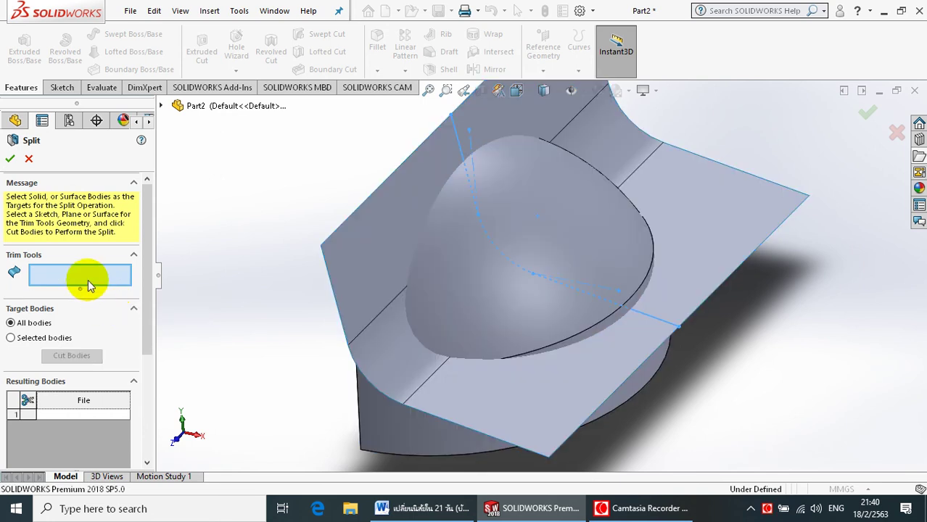
left_click(389, 276)
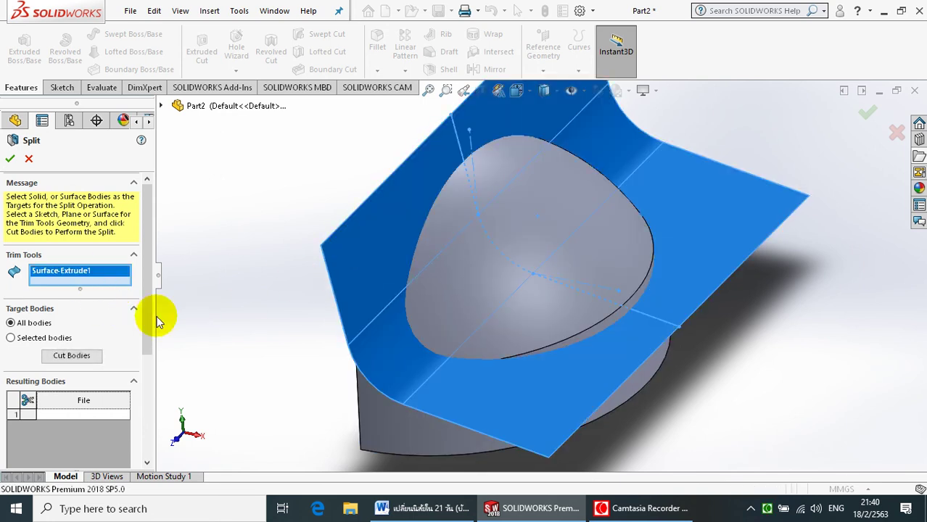
left_click(72, 358)
left_click(469, 285)
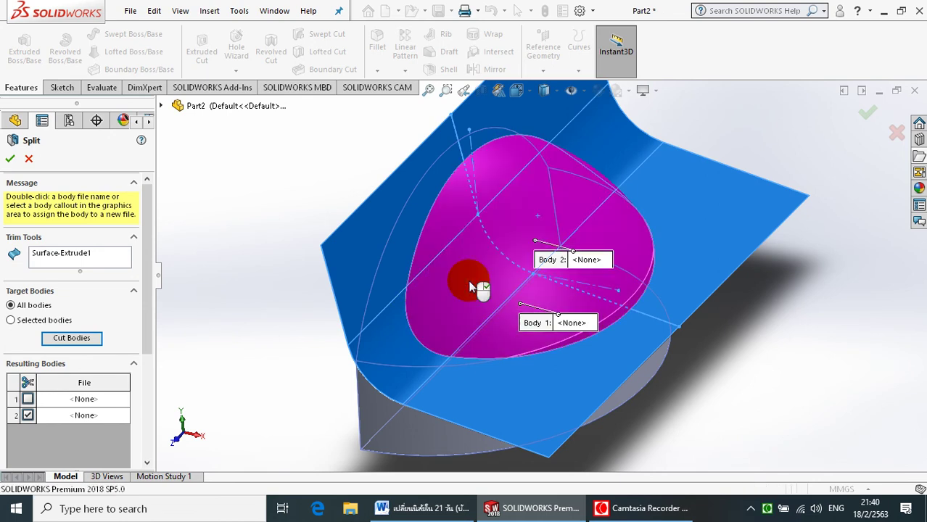
left_click(10, 160)
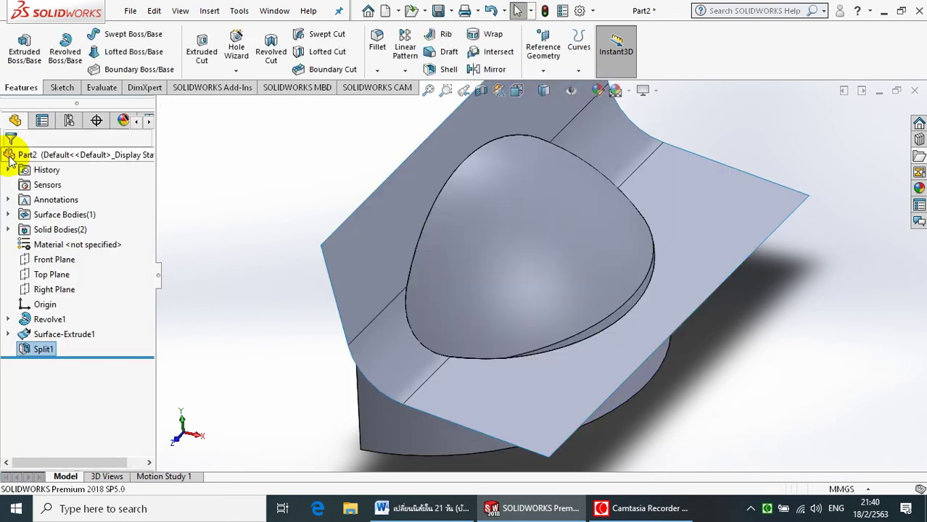
Hide the Surface-Extrude1 cutting surface and clear the selection.
right_click(501, 268)
left_click(537, 193)
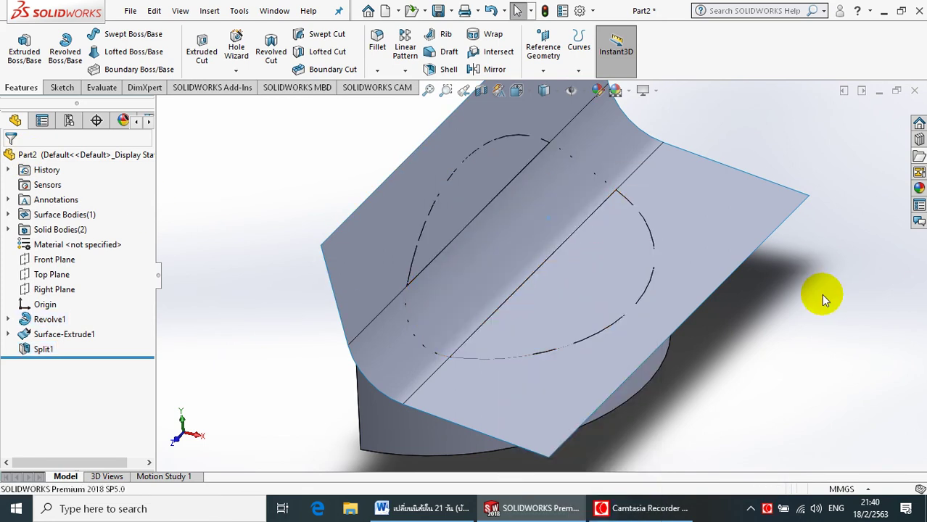
right_click(82, 334)
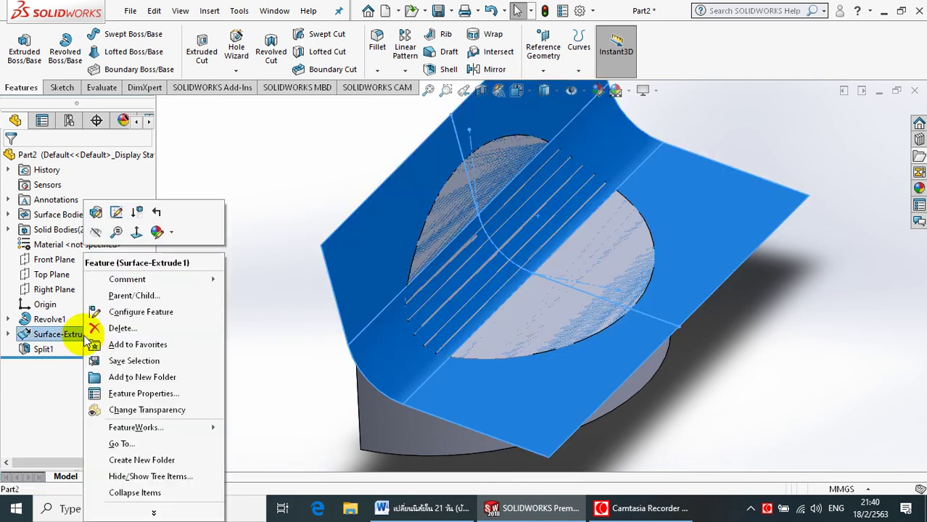
left_click(97, 233)
left_click(243, 210)
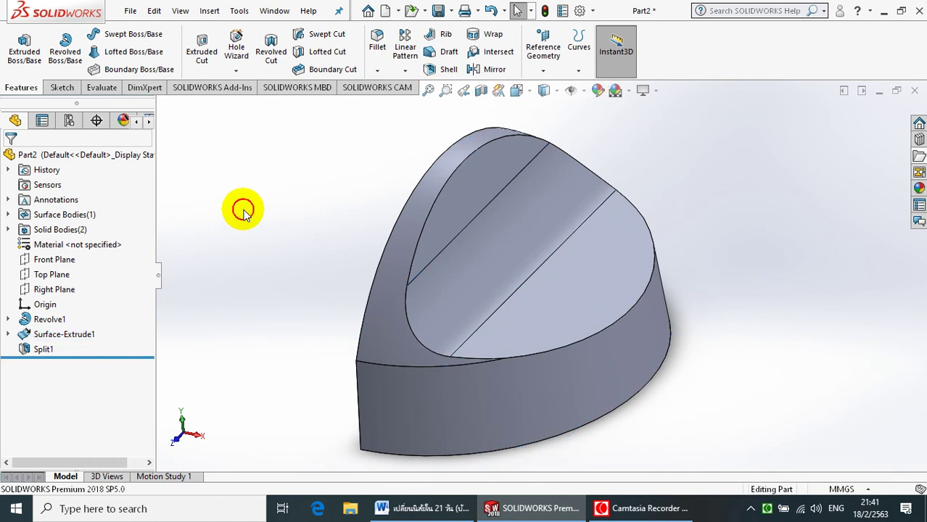
Switch the display to Hidden Lines Visible and start a 10 mm fillet.
left_click(558, 93)
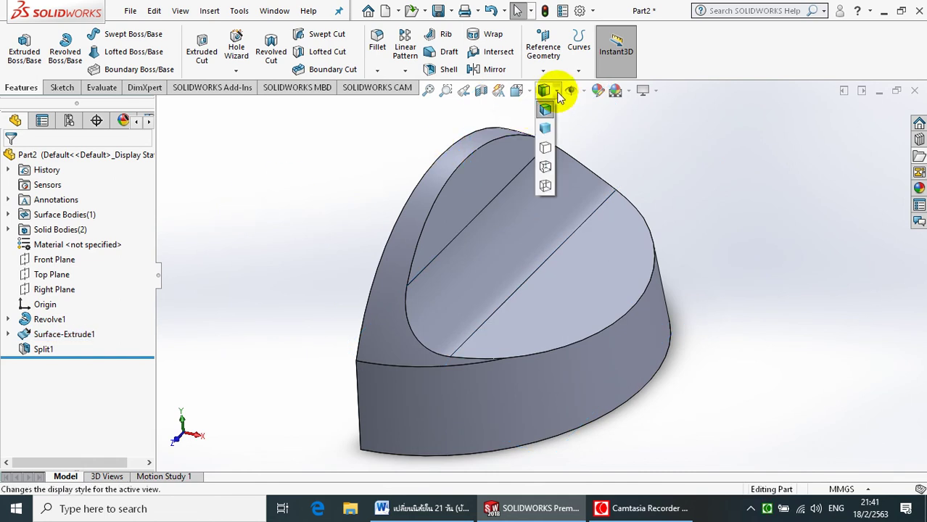
left_click(545, 168)
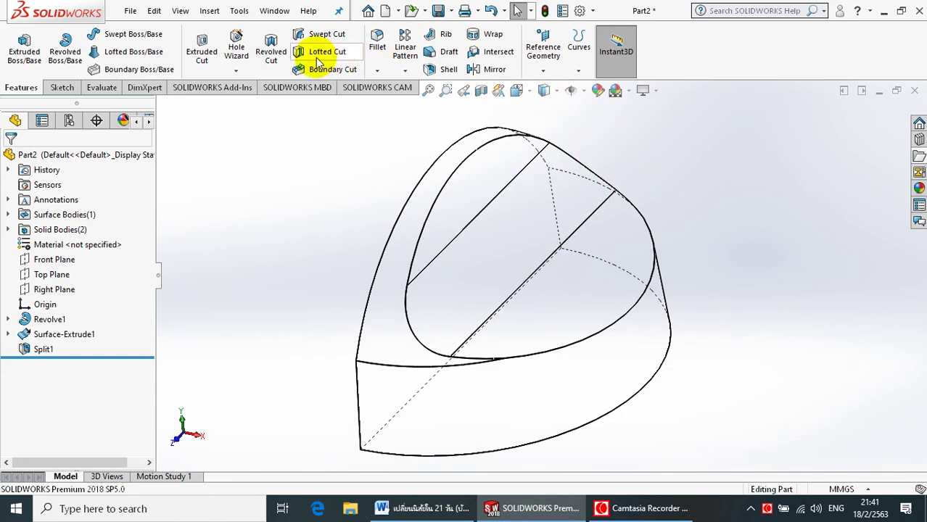
left_click(378, 38)
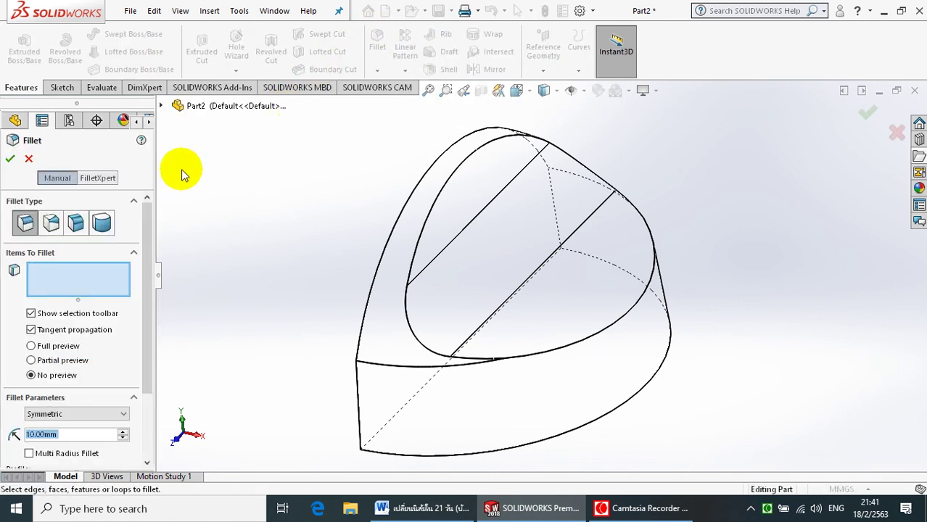
Switch to a variable-size fillet and select the ridge's lower and upper edges.
left_click(51, 225)
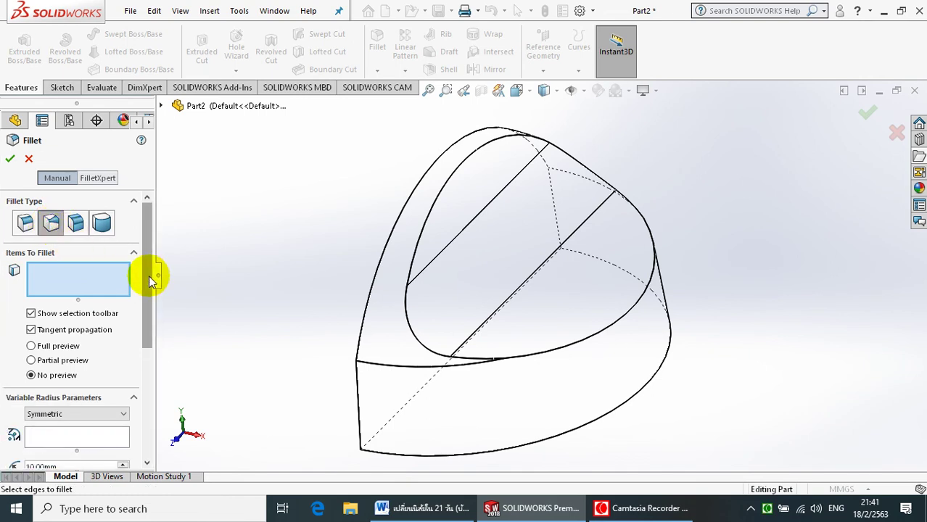
left_click_drag(148, 270, 151, 290)
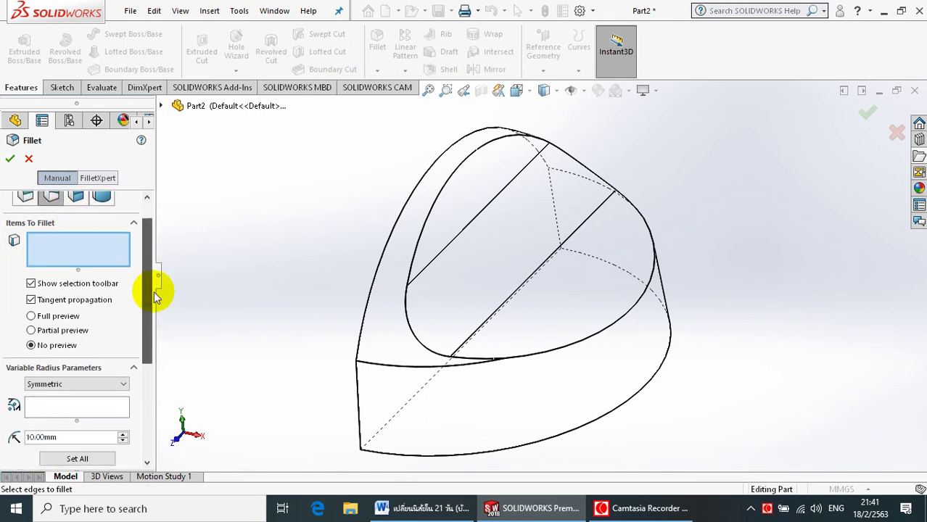
left_click(398, 366)
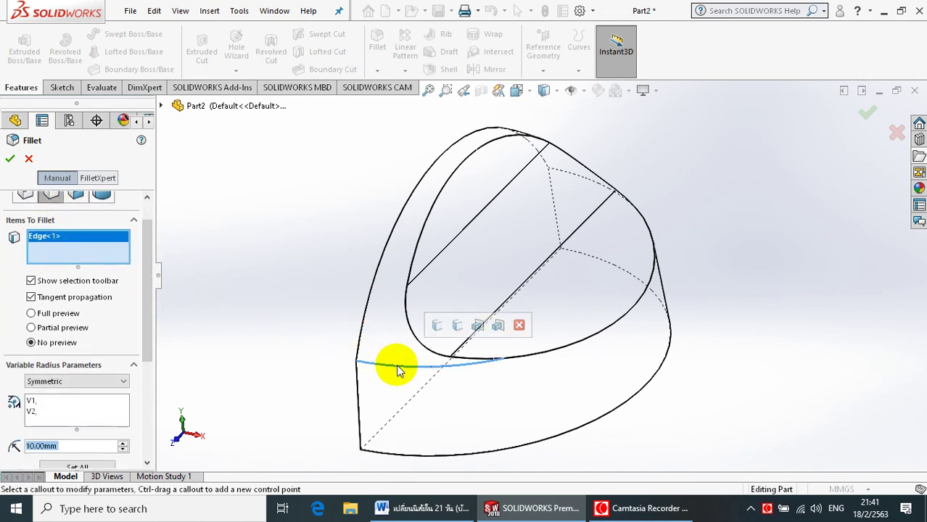
left_click(587, 179)
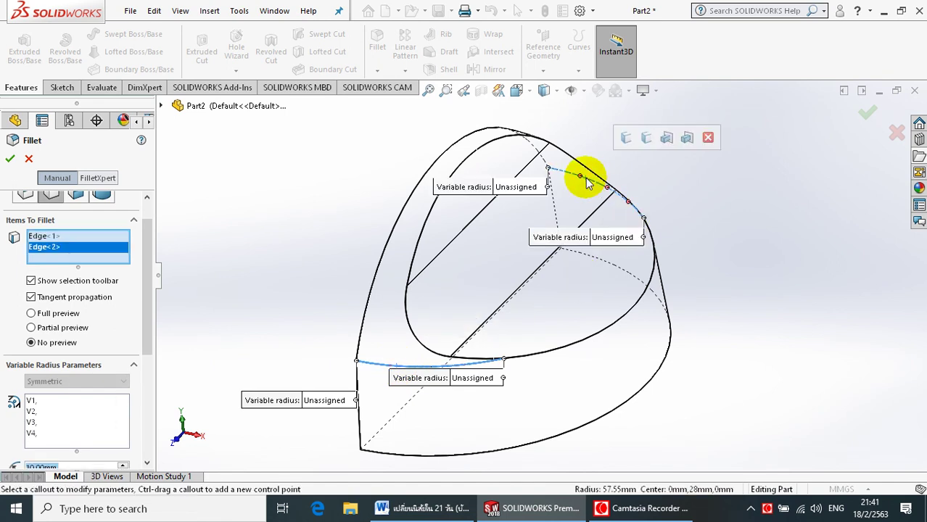
Set radii to 20 mm at both left ends and 10 mm at middle and right, then apply.
left_click(520, 189)
type("20")
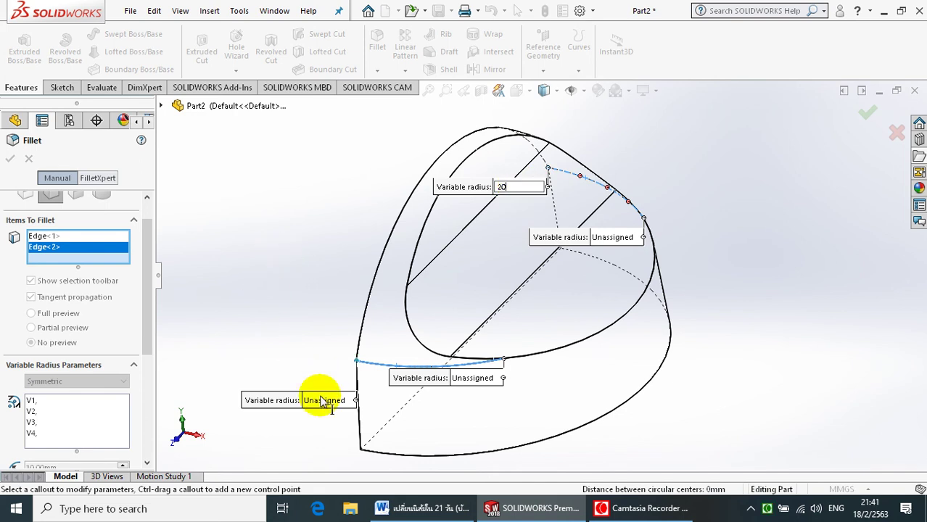
key("Return")
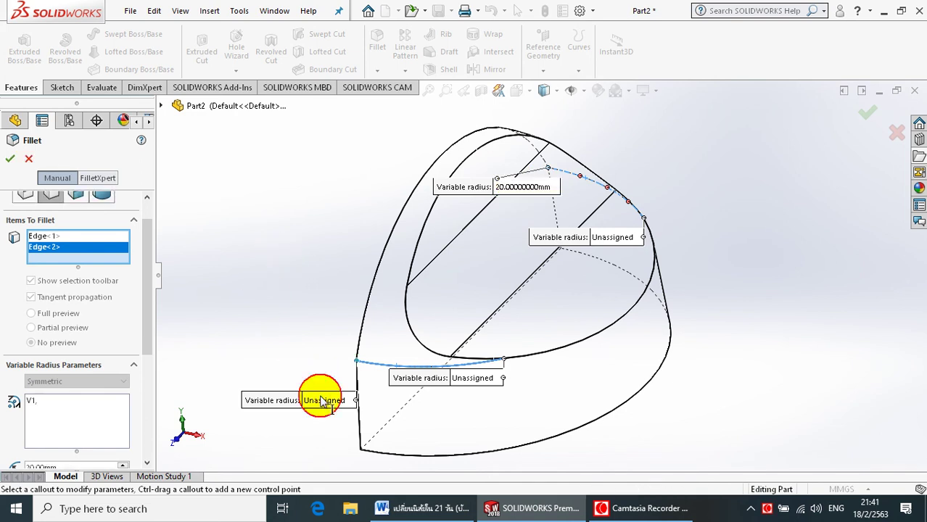
left_click(321, 401)
type("20")
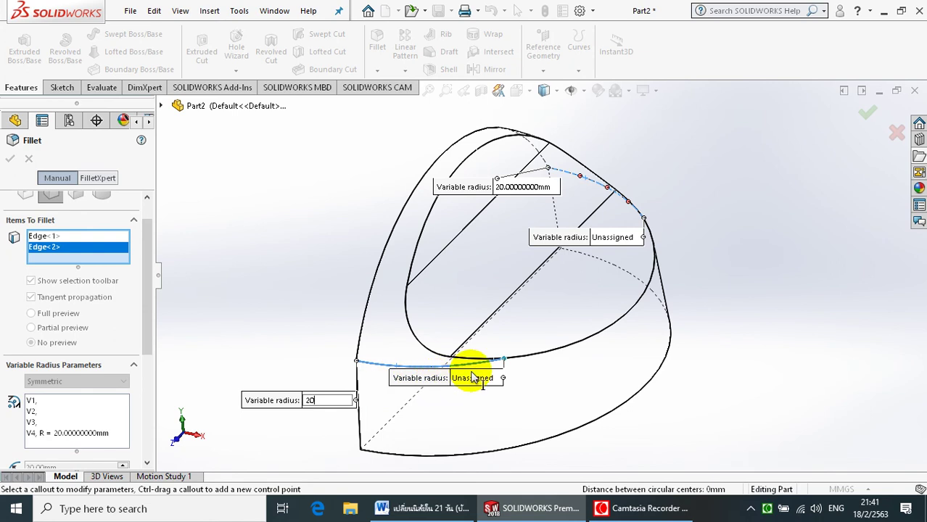
key("Return")
left_click(471, 378)
type("10")
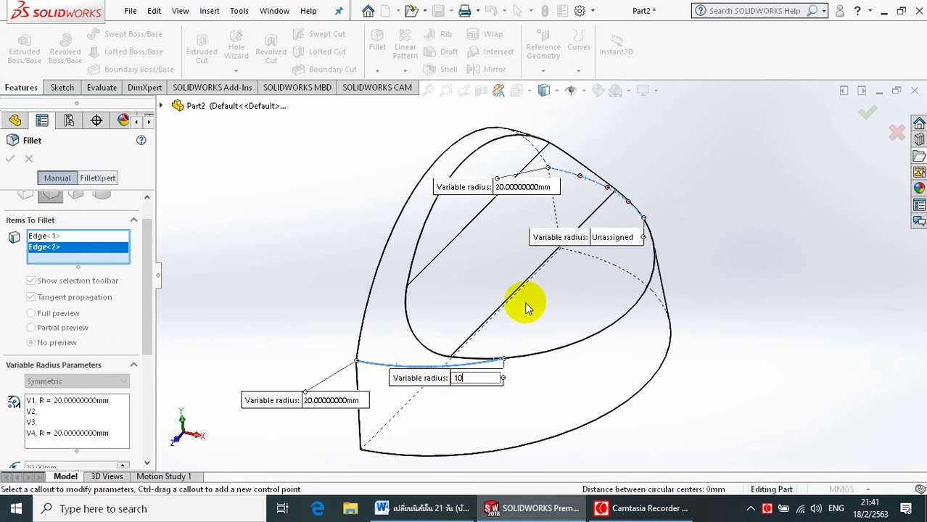
key("Return")
left_click(628, 243)
type("10")
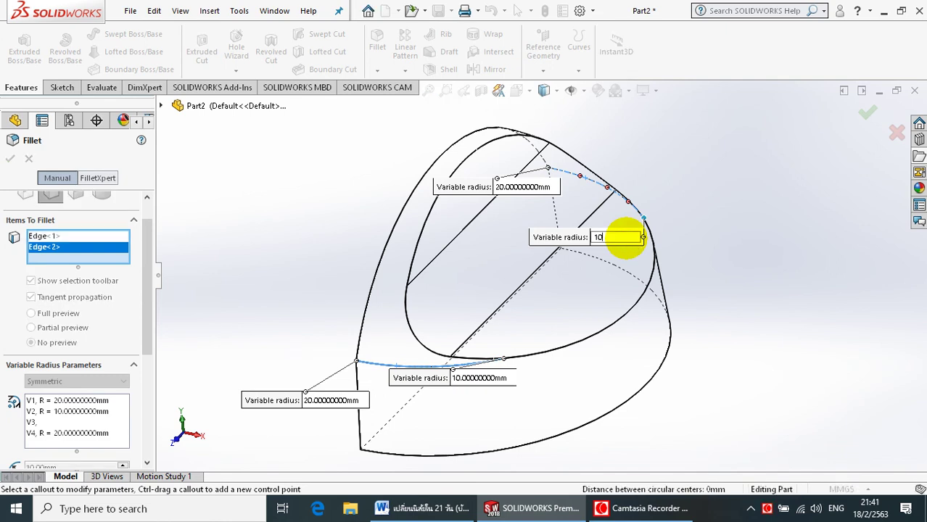
key("Return")
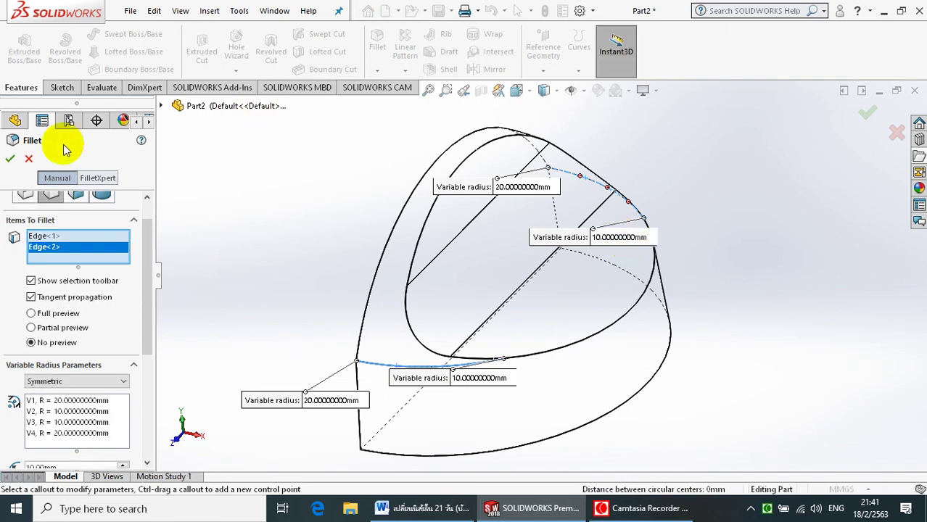
left_click(9, 160)
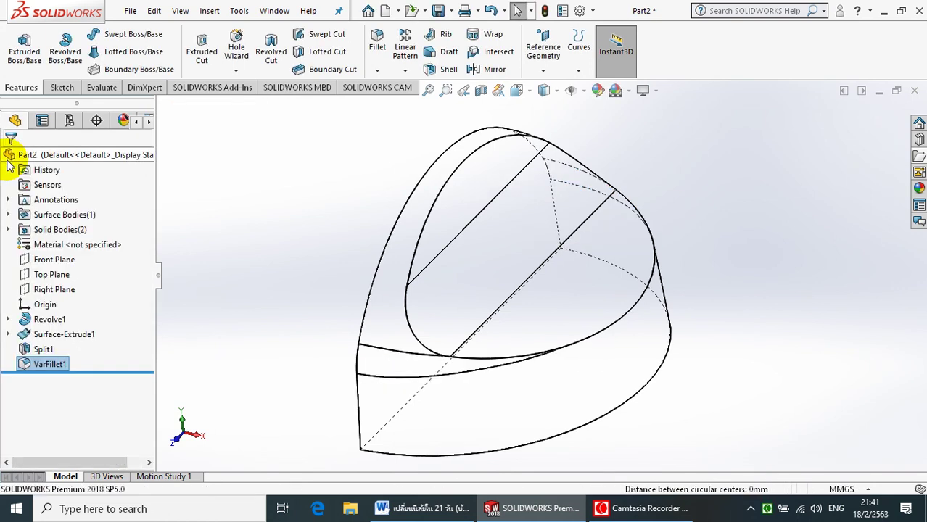
Add Fillet1, a constant 5 mm fillet on the rim edge of the sloped top face.
left_click(379, 41)
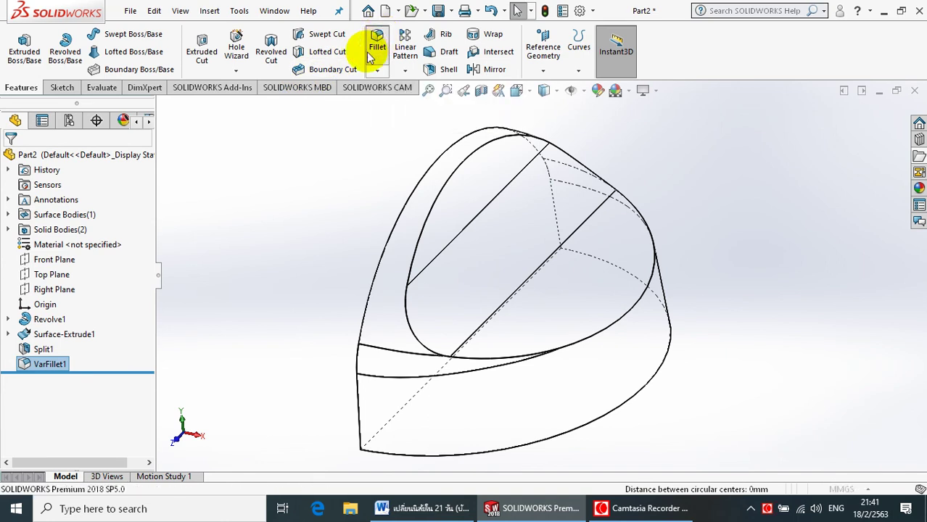
left_click(27, 223)
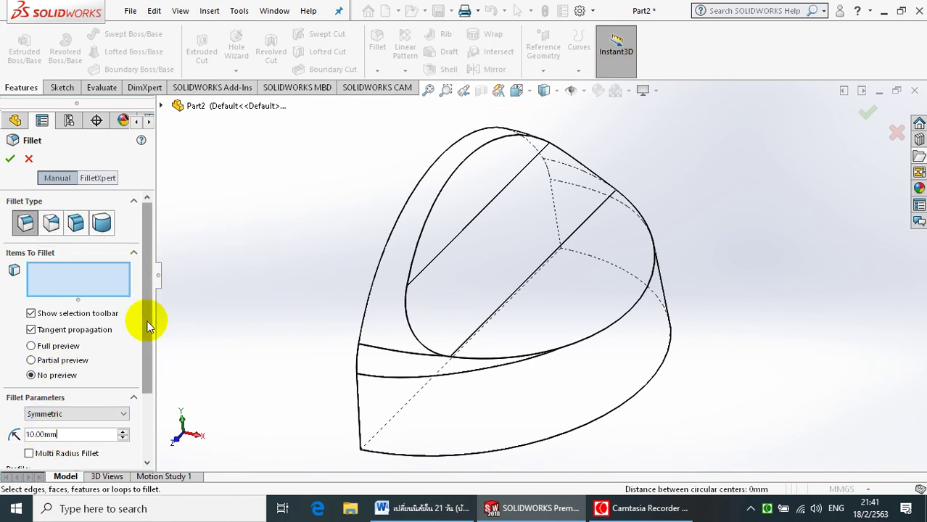
left_click(423, 227)
left_click(267, 237)
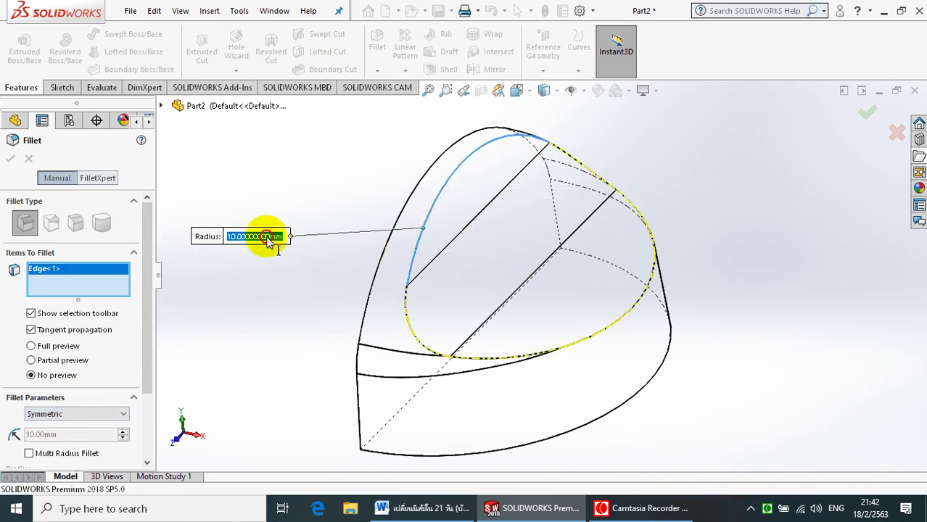
type("5.00000000")
key("Return")
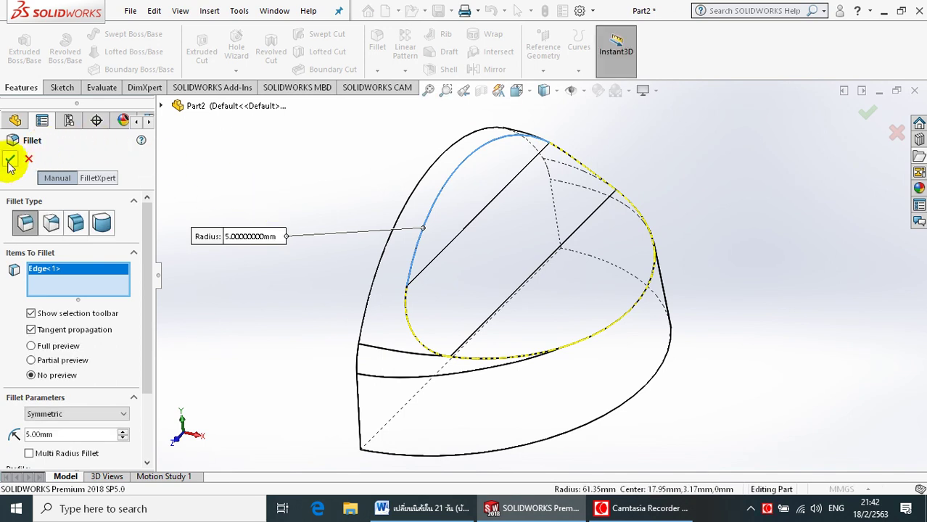
left_click(8, 160)
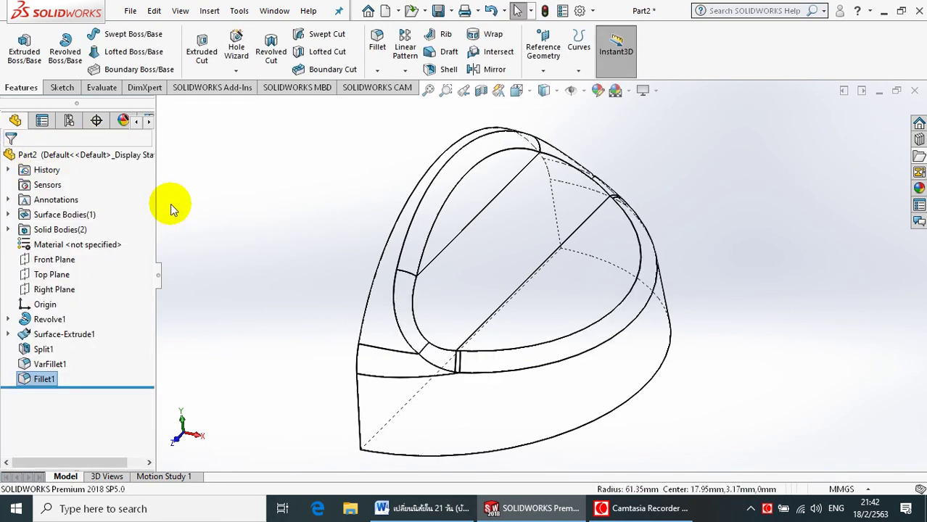
Shell the body to a 4 mm wall, removing the flat bottom and flat side faces.
mouse_move(259, 233)
middle_mouse_down()
mouse_move(393, 214)
mouse_move(456, 246)
middle_mouse_up()
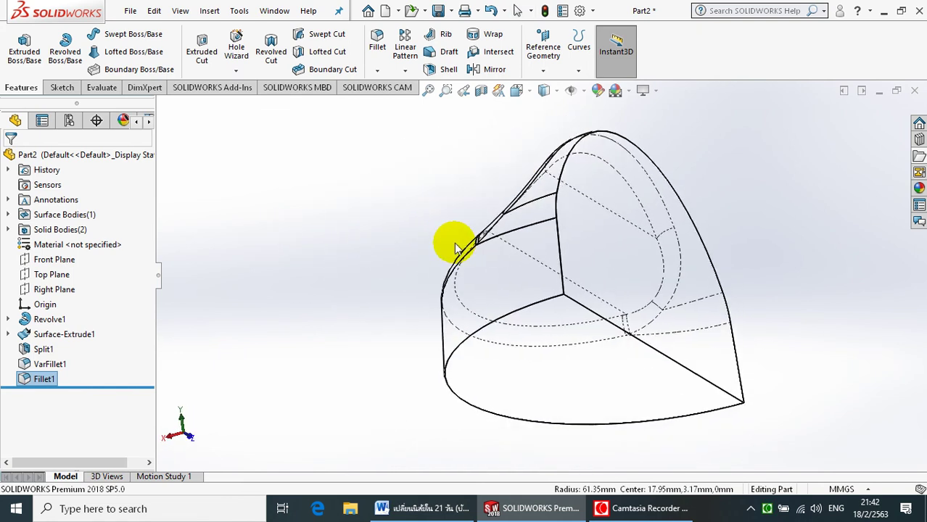
left_click(438, 72)
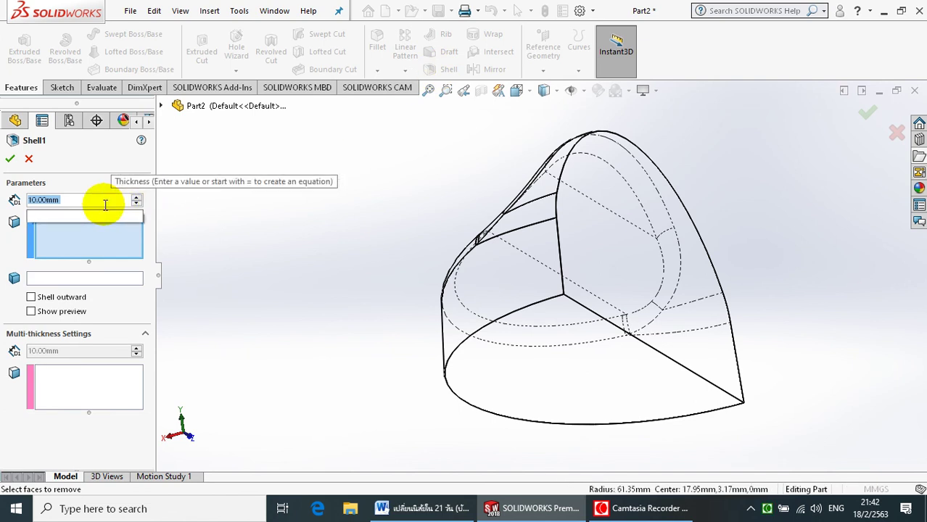
type("4")
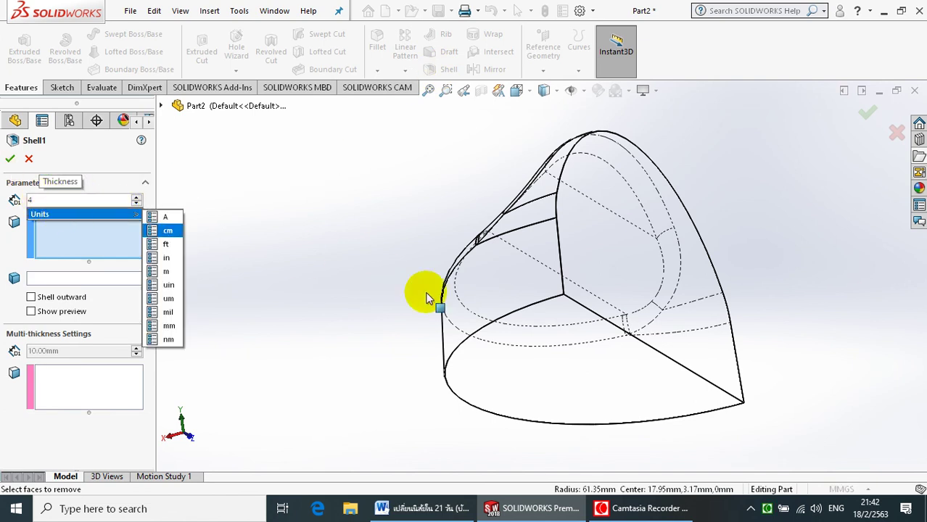
left_click(623, 271)
left_click(585, 354)
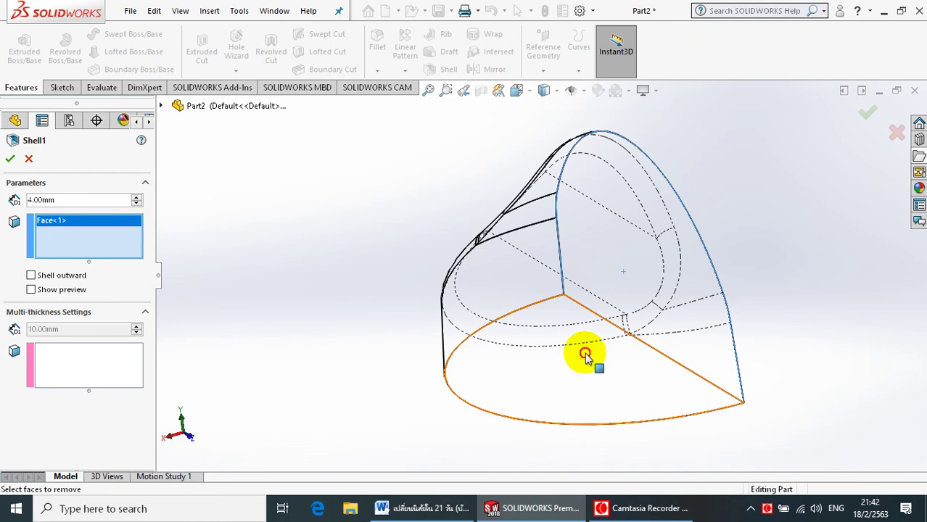
left_click(9, 159)
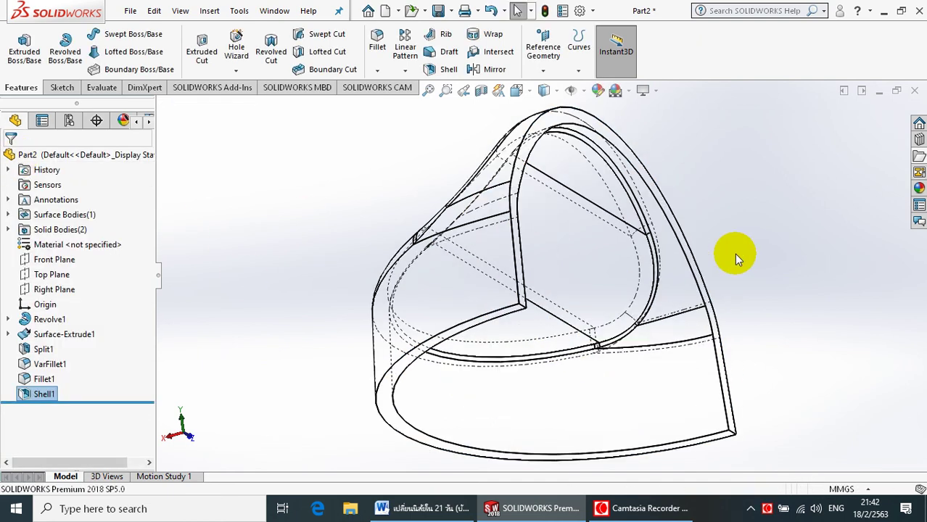
Mirror the shell feature across the flat cut face, then delete that Mirror1 feature.
left_click(493, 71)
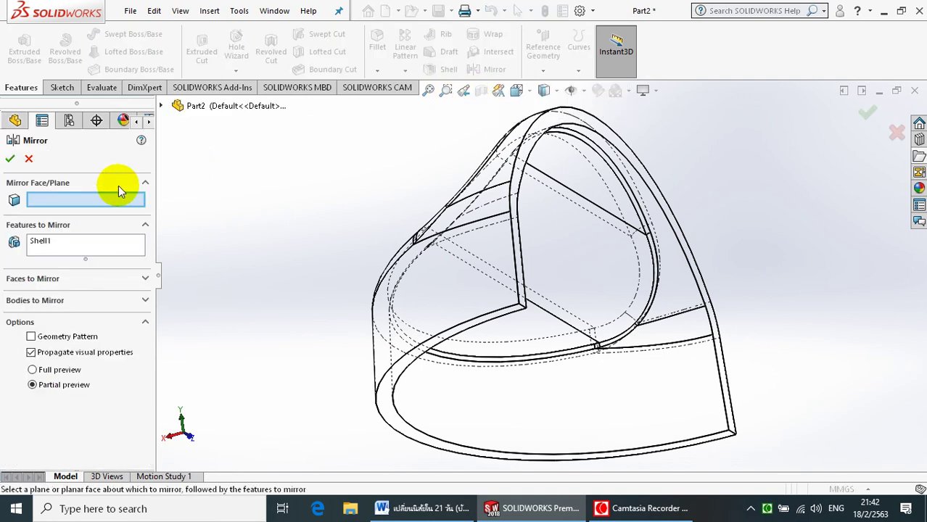
left_click(519, 169)
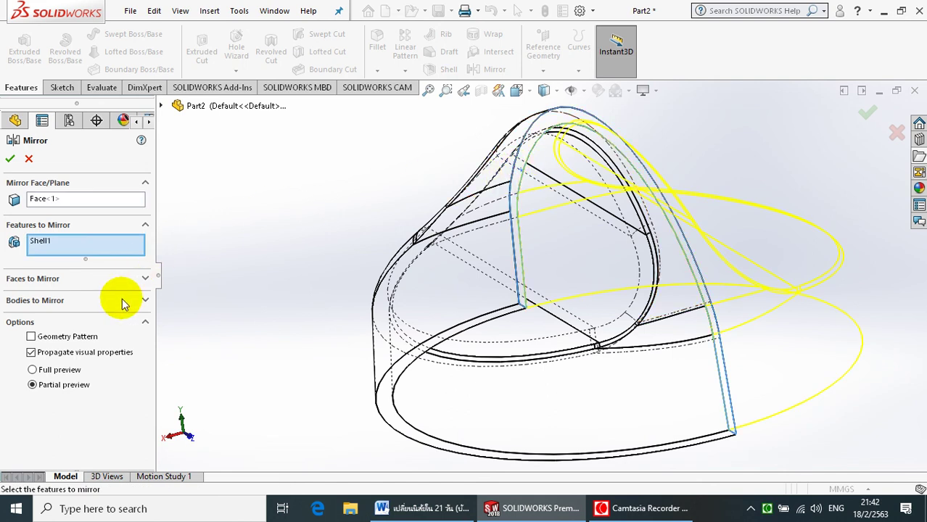
left_click(11, 159)
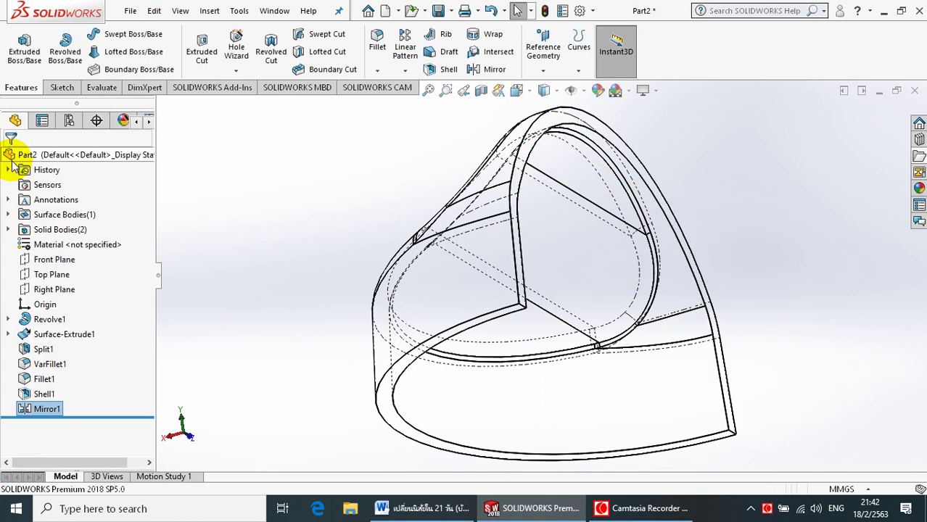
right_click(38, 412)
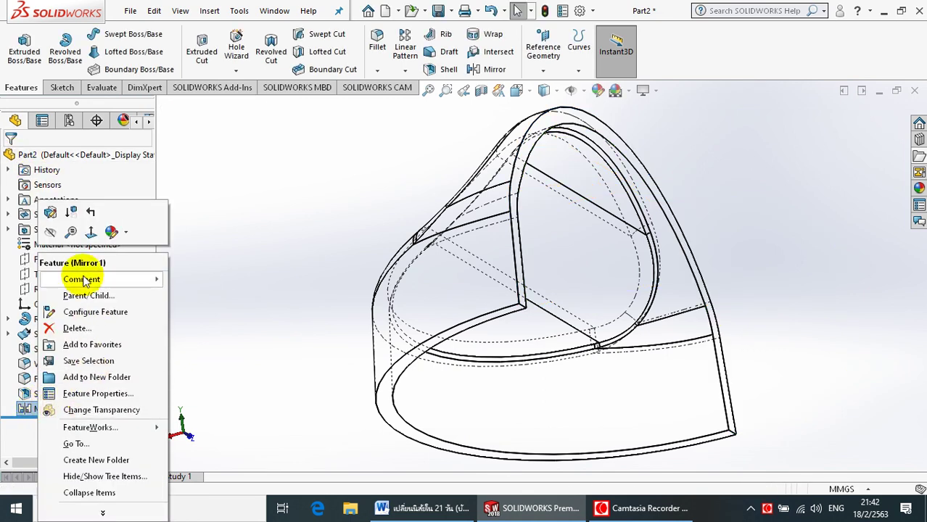
left_click(69, 328)
left_click(537, 182)
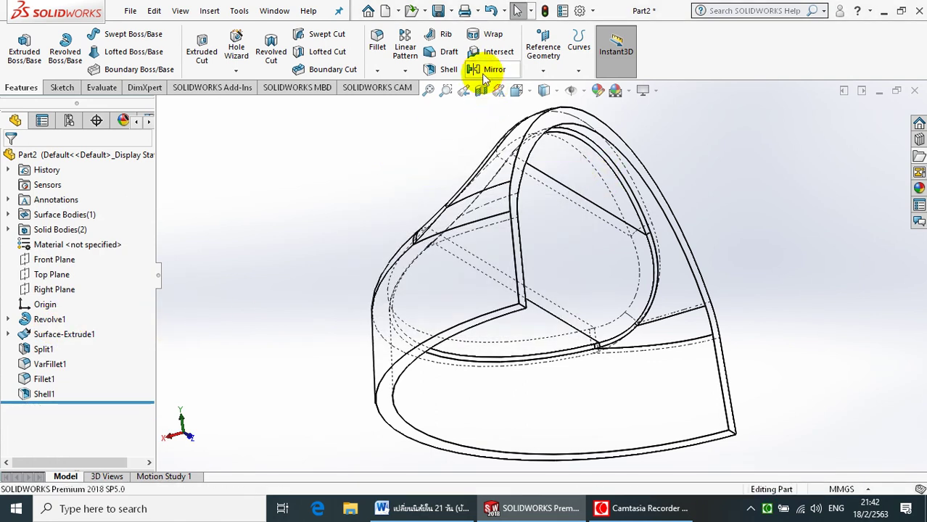
Create Mirror2, mirroring the whole shelled body across the flat cut face.
left_click(485, 71)
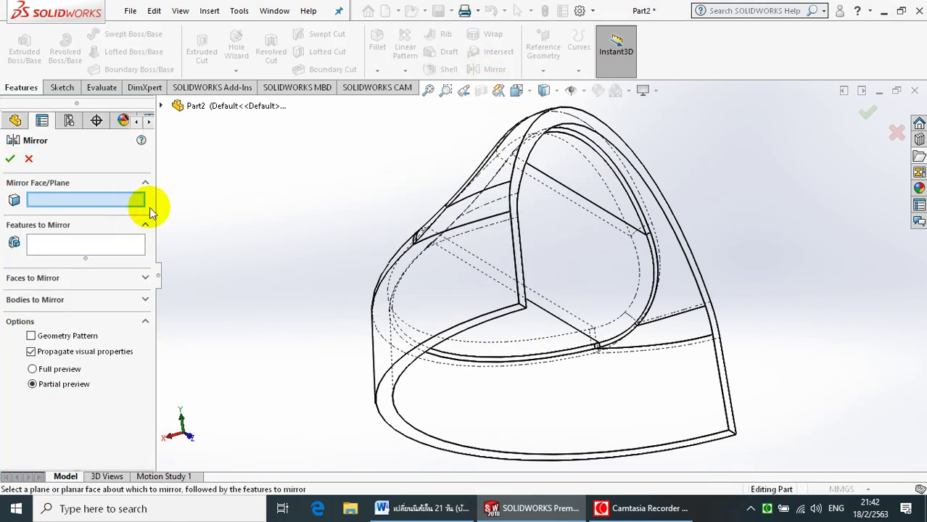
left_click(515, 202)
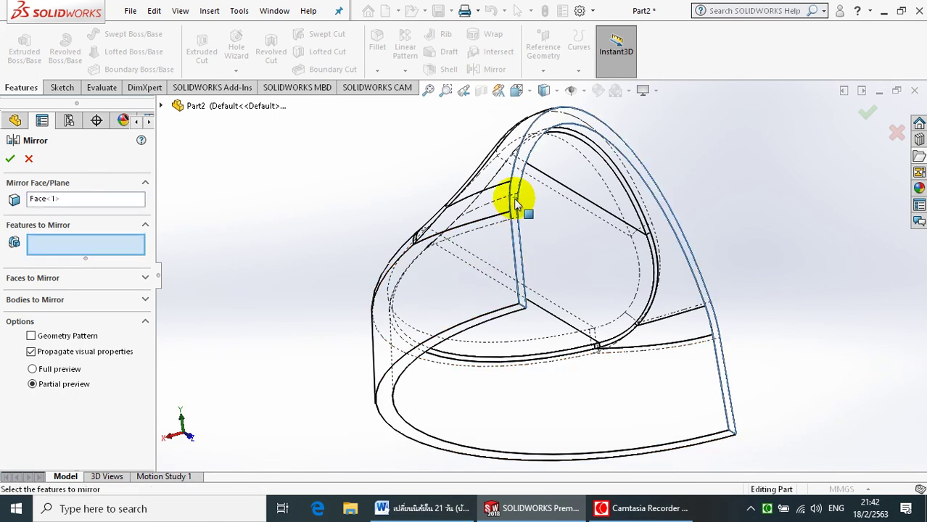
left_click(60, 302)
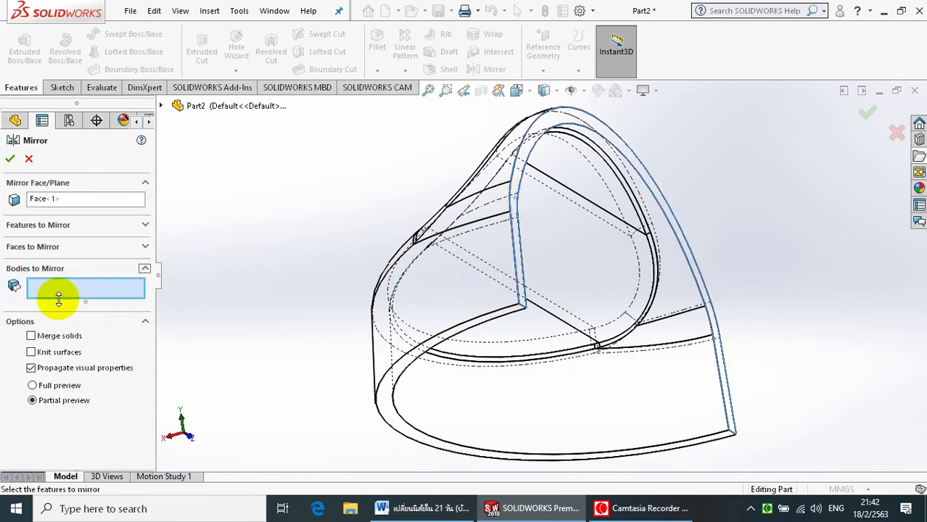
left_click(420, 348)
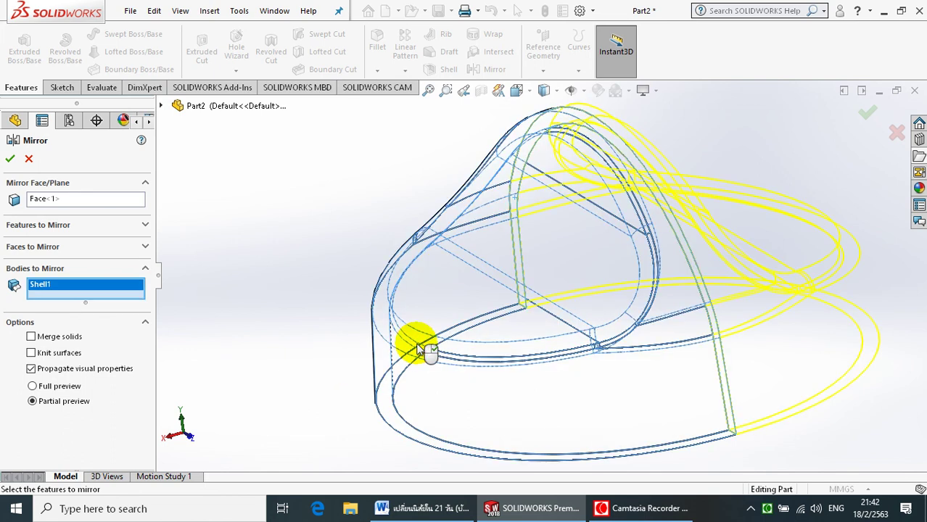
left_click(7, 159)
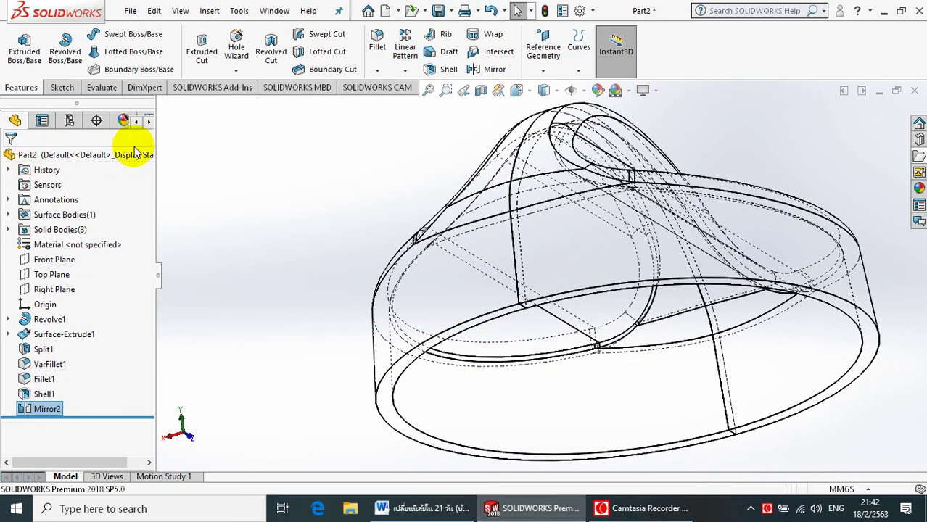
left_click(210, 12)
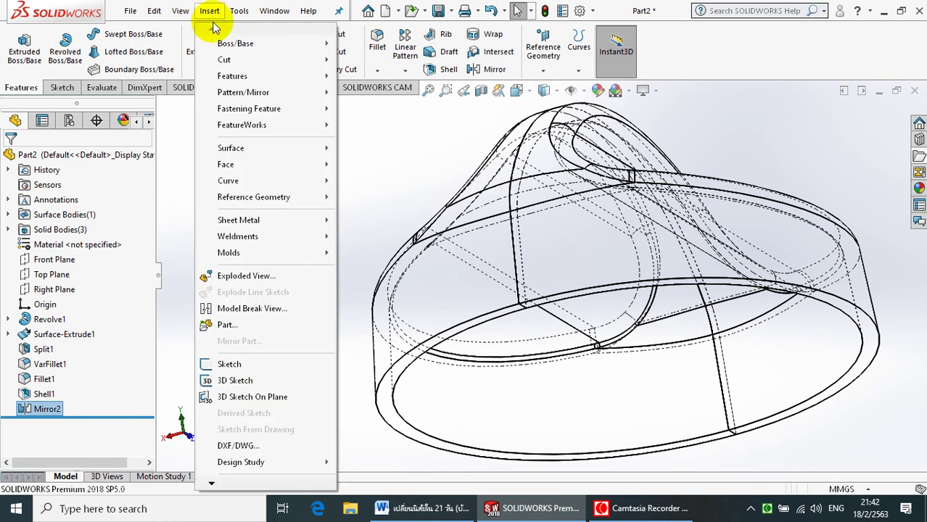
mouse_move(233, 76)
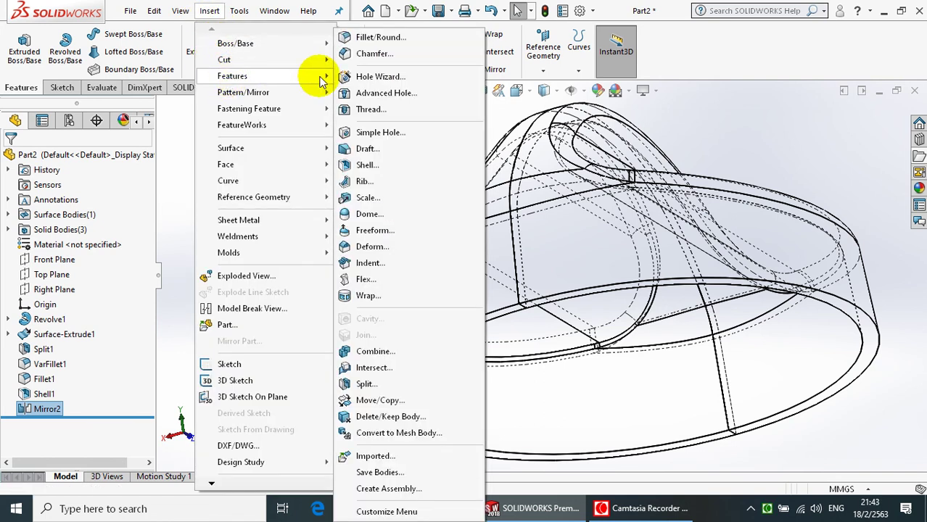
Combine the Shell1 and Mirror2 bodies using Add into a single solid.
left_click(405, 353)
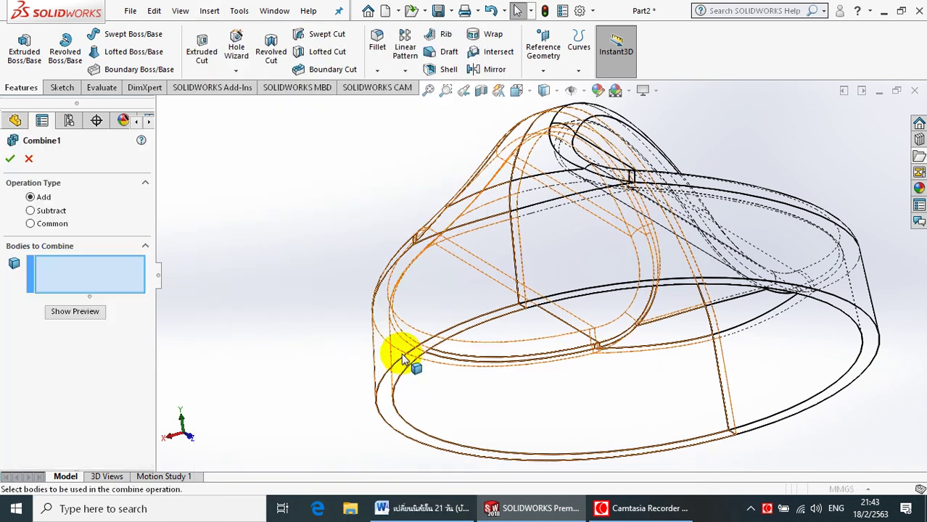
left_click(417, 320)
left_click(562, 253)
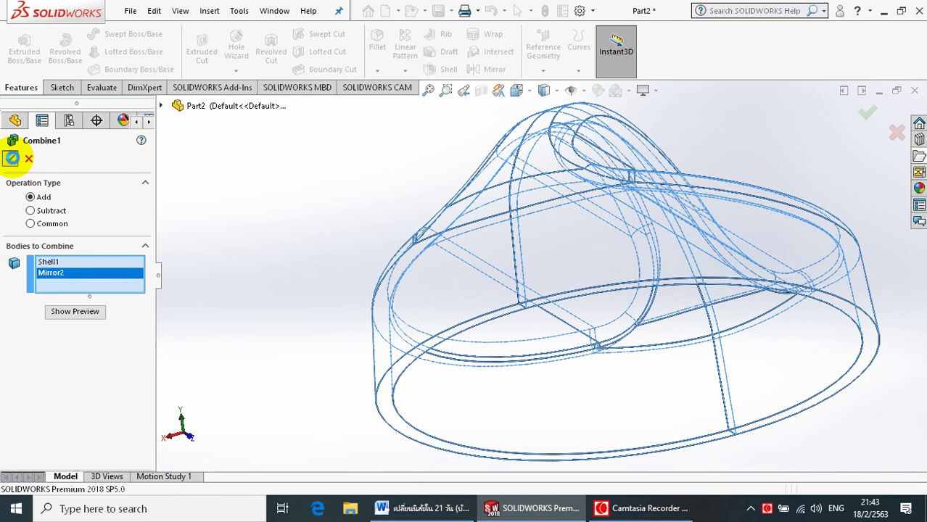
left_click(11, 158)
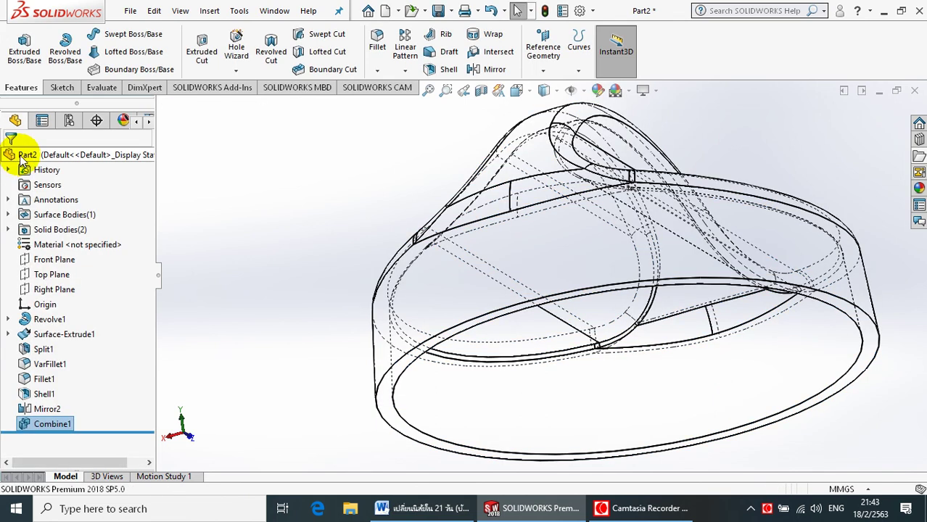
Switch to Shaded With Edges and orbit to a tilted overall view of the knob.
left_click(549, 92)
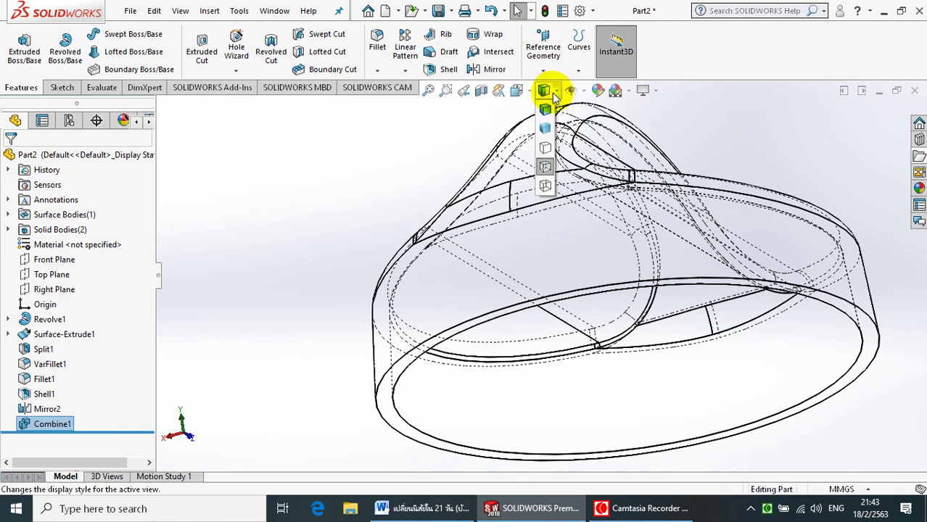
left_click(542, 110)
middle_click_drag(508, 154, 540, 264)
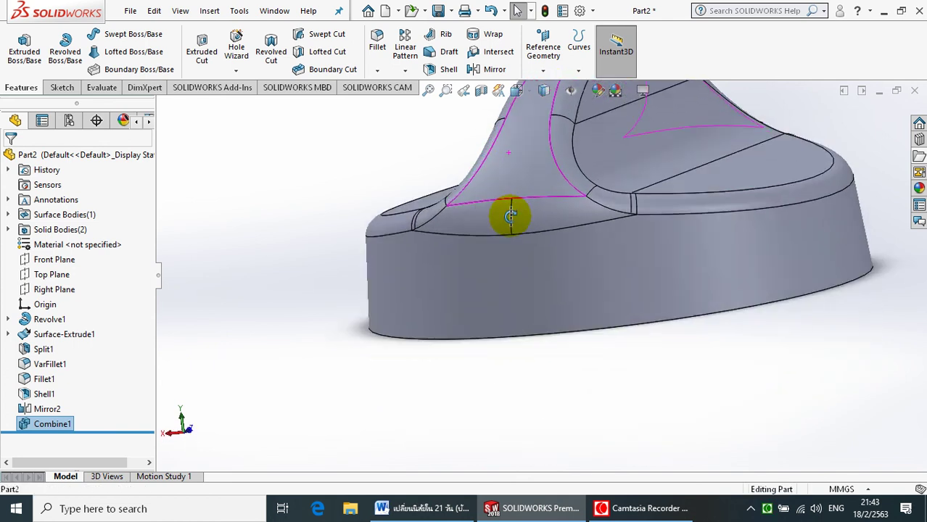
scroll(540, 270, "up", 3)
middle_click_drag(482, 135, 476, 162)
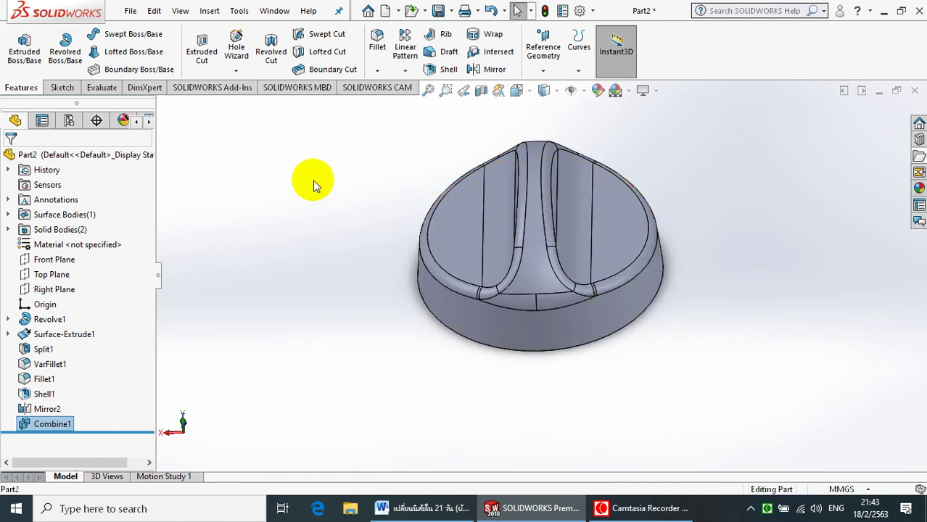